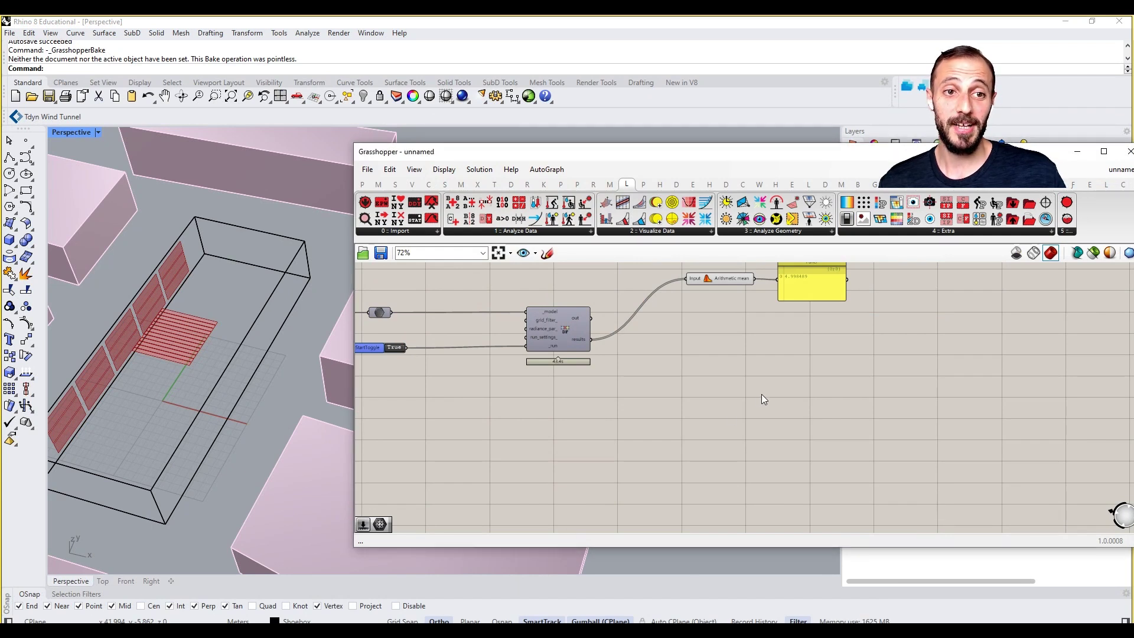
# Copy the daylight autonomy heatmap, its legend parameters, two text panels and mesh parameter to beside the daylight factor component.
pyautogui.scroll(-8, 854, 392)
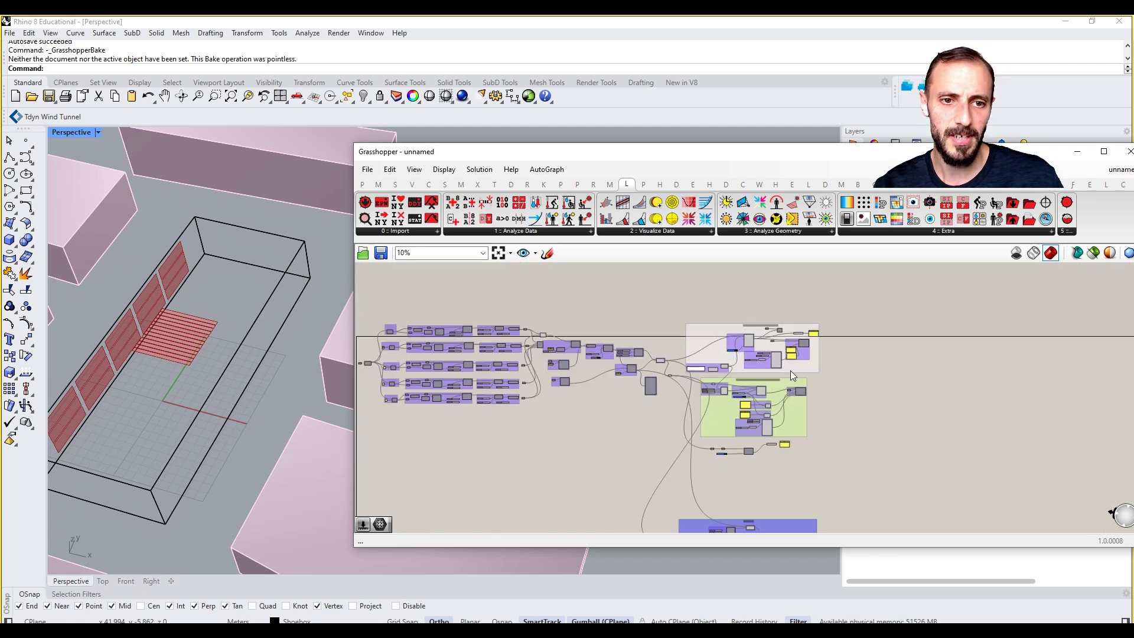
pyautogui.scroll(8, 790, 370)
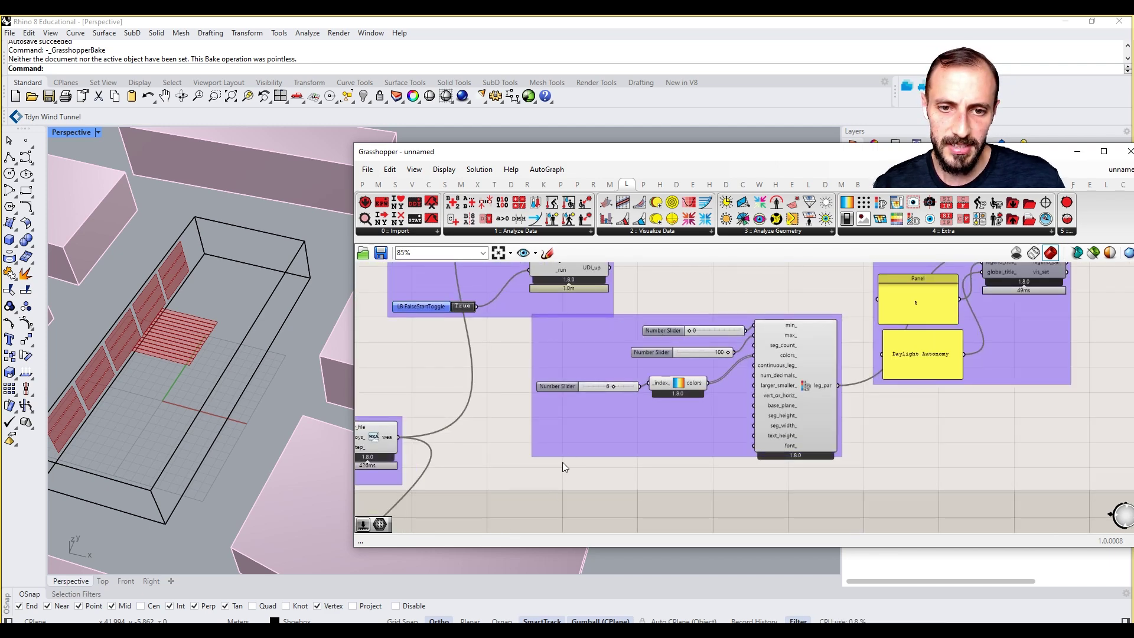
pyautogui.moveTo(568, 438); pyautogui.dragTo(566, 457)
pyautogui.moveTo(508, 507); pyautogui.dragTo(853, 328)
pyautogui.moveTo(842, 340); pyautogui.dragTo(754, 388, button='right')
pyautogui.scroll(-2, 754, 387)
pyautogui.keyDown('shift'); pyautogui.click(795, 357); pyautogui.keyUp('shift')
pyautogui.keyDown('shift'); pyautogui.click(800, 384); pyautogui.keyUp('shift')
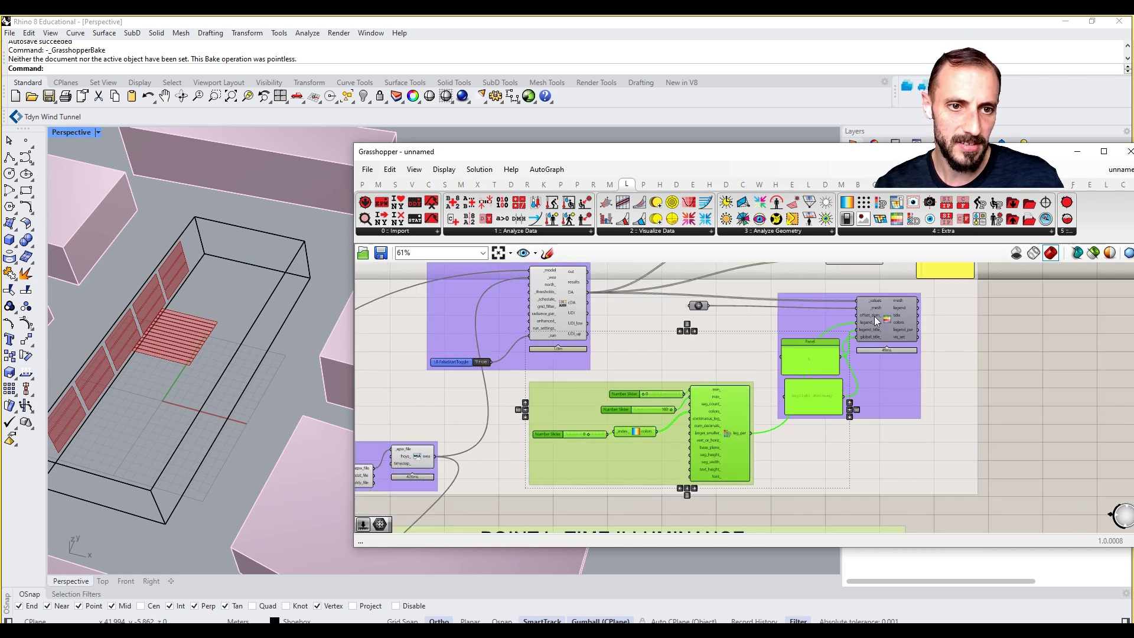
pyautogui.keyDown('shift'); pyautogui.click(874, 317); pyautogui.keyUp('shift')
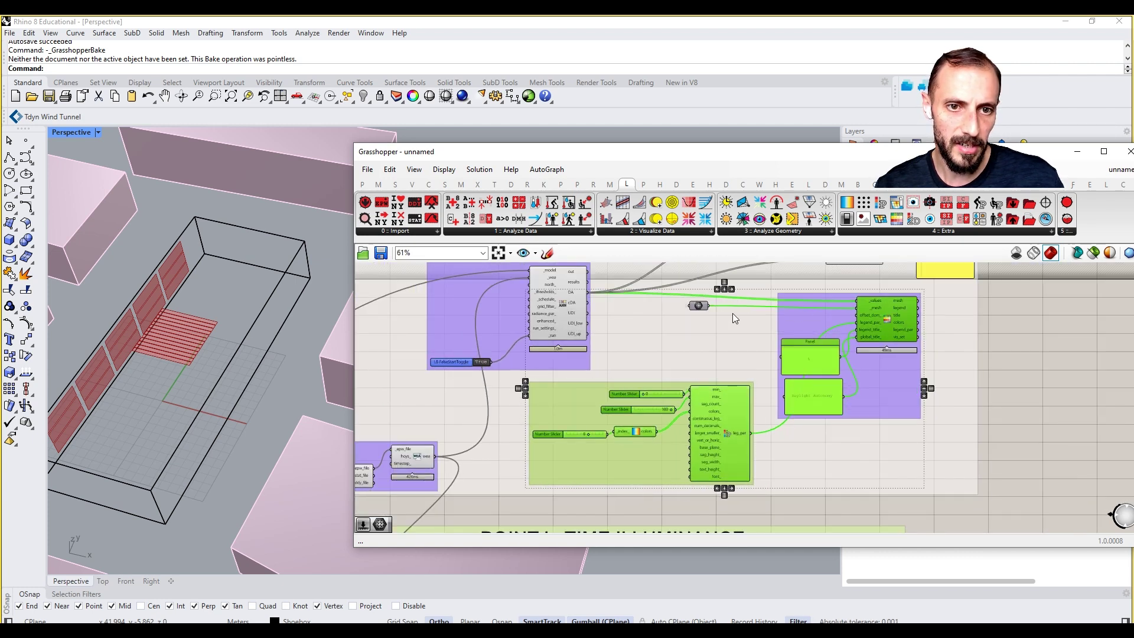
pyautogui.keyDown('shift'); pyautogui.click(698, 305); pyautogui.keyUp('shift')
pyautogui.scroll(-5, 857, 333)
pyautogui.keyDown('alt'); pyautogui.moveTo(877, 329); pyautogui.dragTo(870, 477); pyautogui.keyUp('alt')
pyautogui.scroll(-3, 877, 349)
pyautogui.scroll(4, 867, 466)
pyautogui.scroll(3, 870, 477)
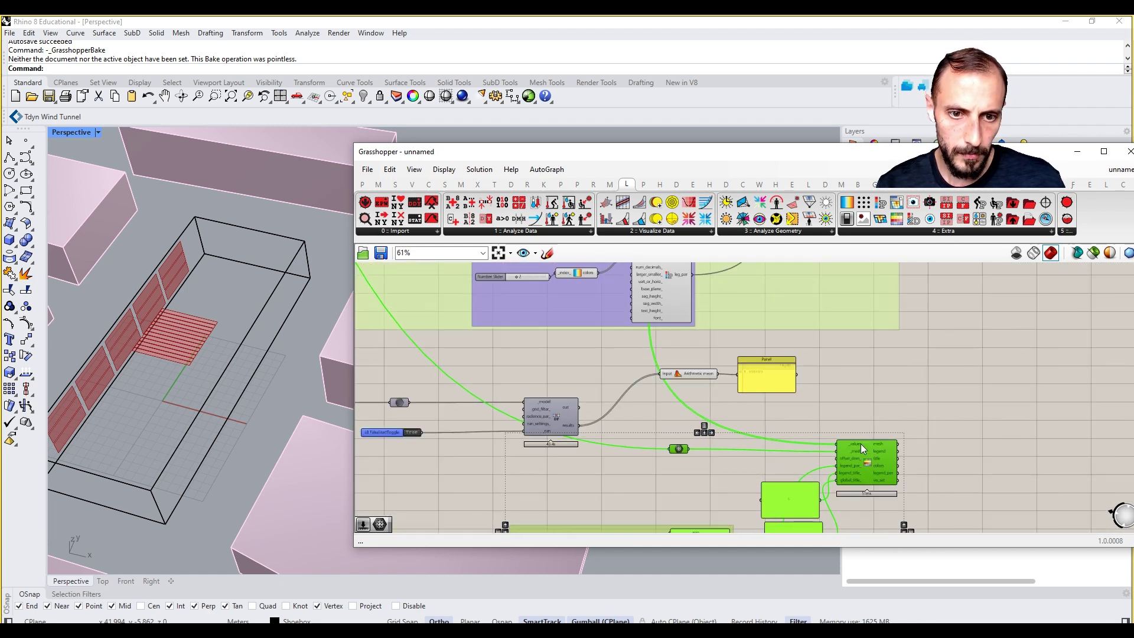
# Move the copied legend parameter group up slightly, below the daylight factor component.
pyautogui.scroll(-4, 800, 467)
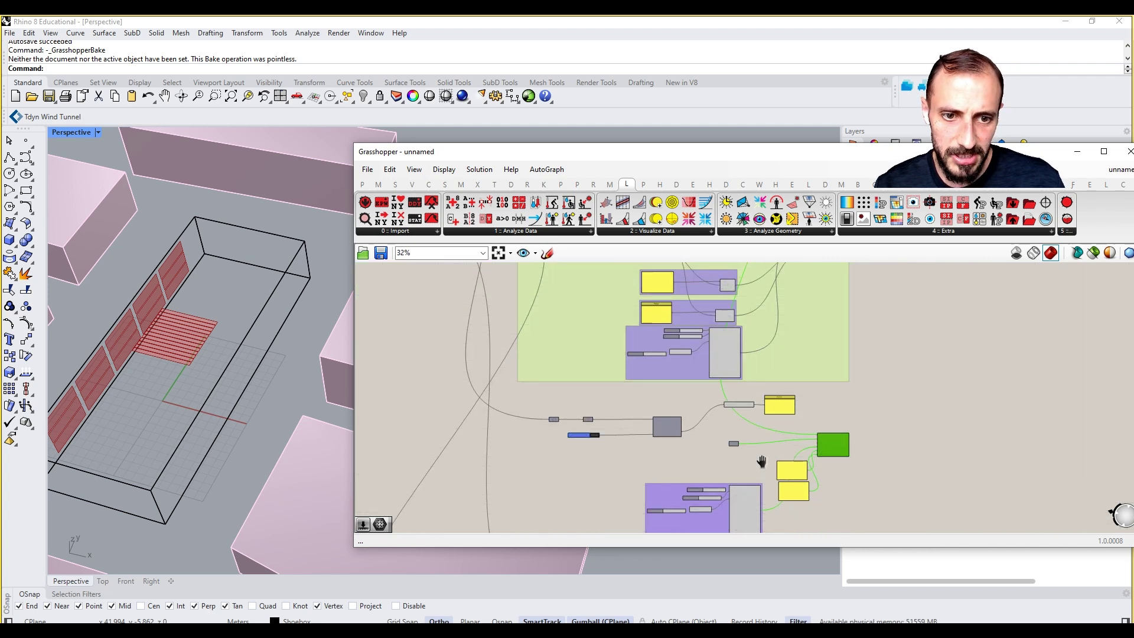
pyautogui.scroll(4, 767, 425)
pyautogui.moveTo(762, 424); pyautogui.dragTo(559, 518)
pyautogui.moveTo(734, 487); pyautogui.dragTo(736, 460)
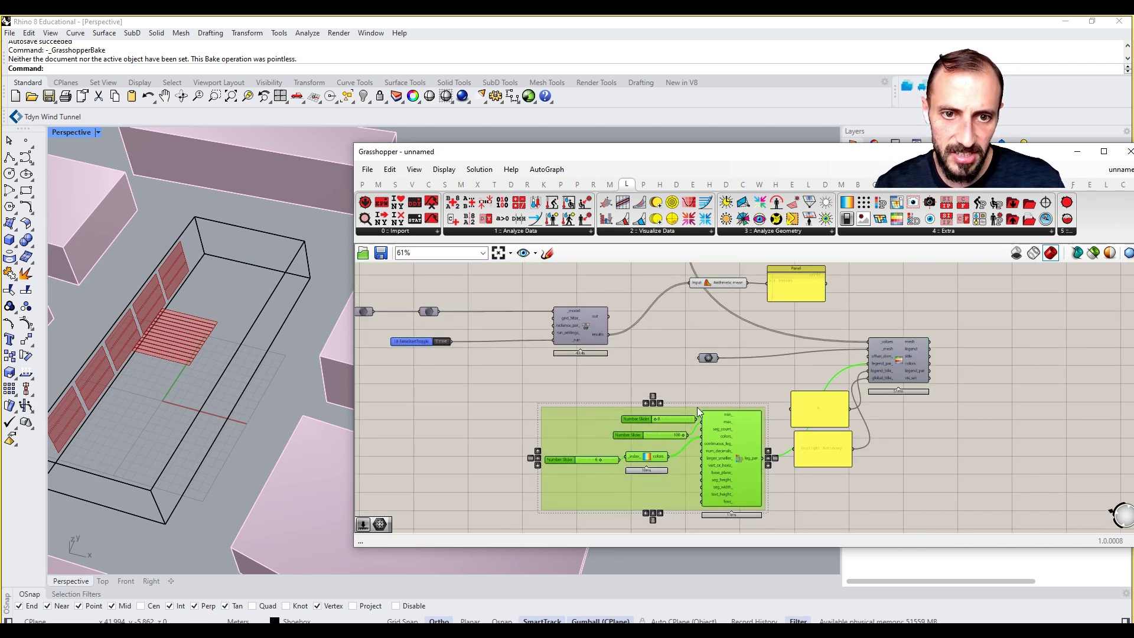
# Connect the daylight factor results to the copied heatmap's values input and turn on the heatmap's preview.
pyautogui.click(628, 349)
pyautogui.moveTo(614, 336); pyautogui.dragTo(871, 342)
pyautogui.rightClick(902, 363)
pyautogui.click(927, 306)
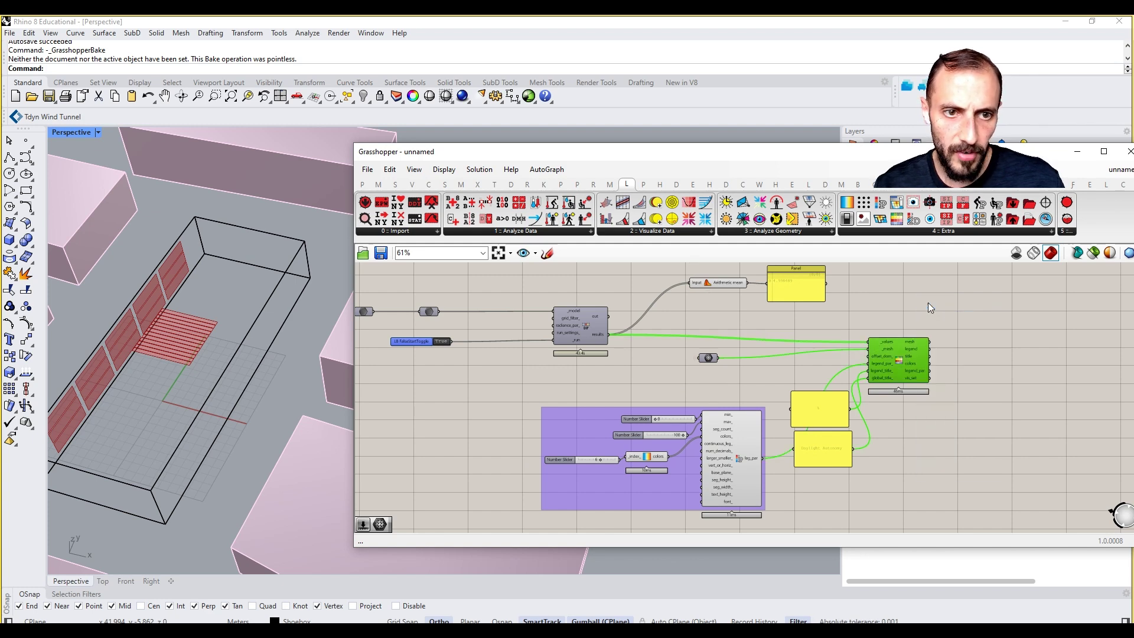
# Set the copied legend's colour index slider to 8.
pyautogui.scroll(2, 594, 466)
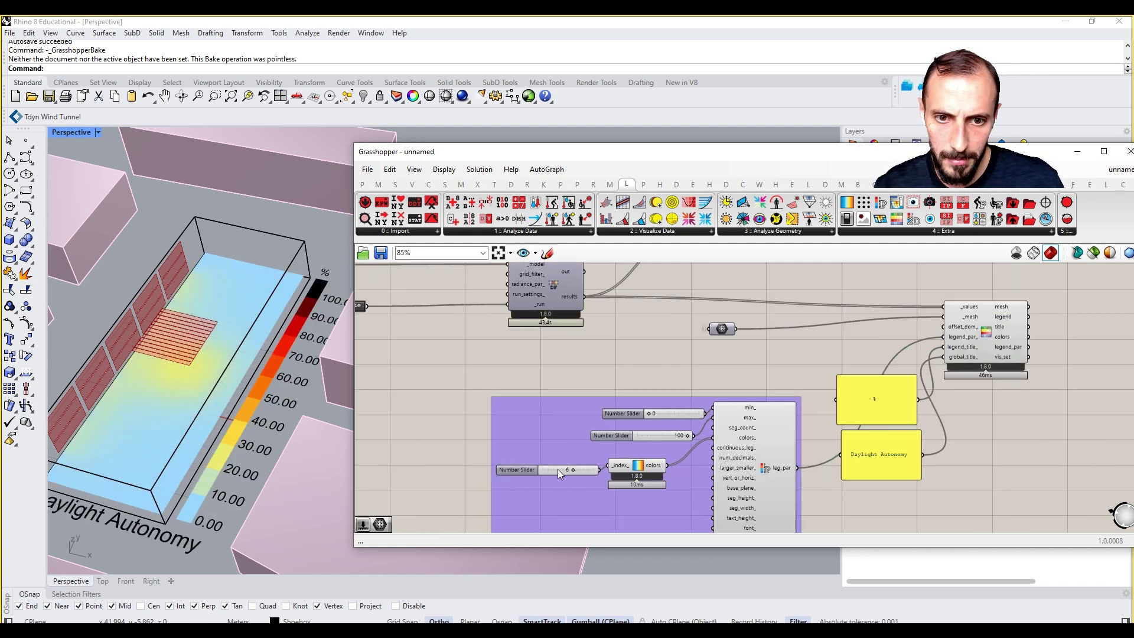
pyautogui.moveTo(571, 475); pyautogui.dragTo(584, 474)
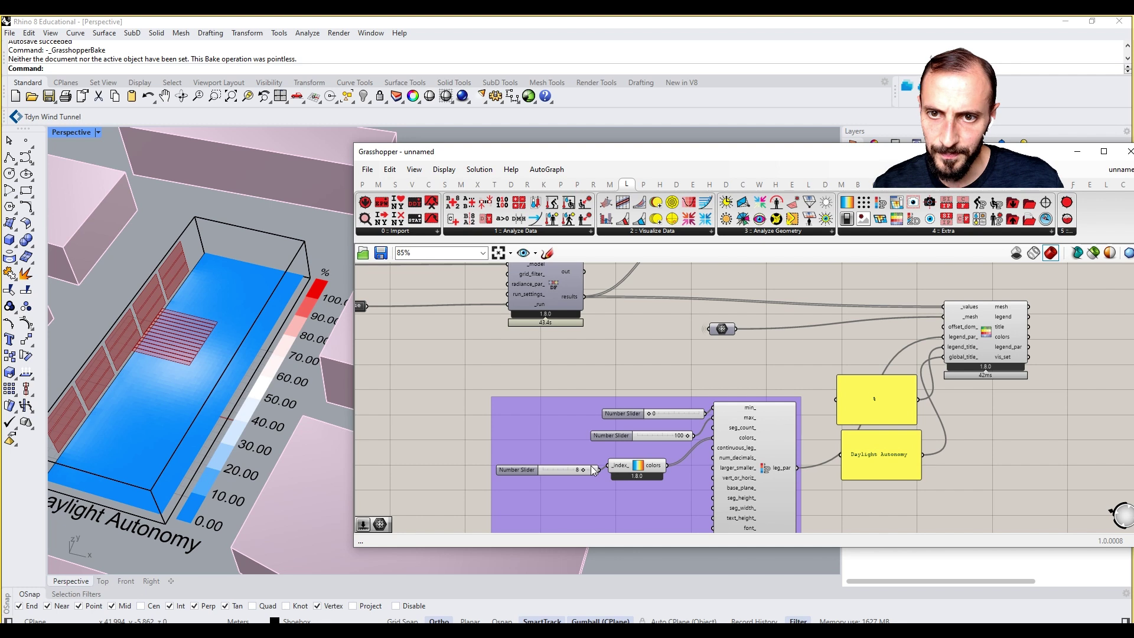
# Change the copied title panel's text to "Daylight Factor".
pyautogui.doubleClick(887, 460)
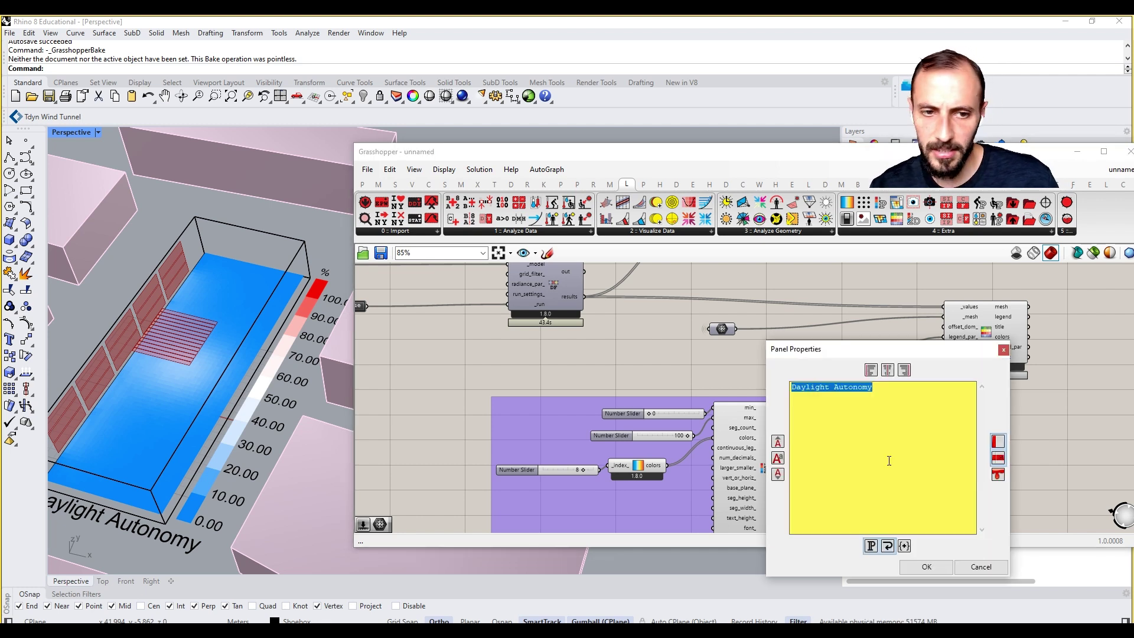
pyautogui.press('End')
pyautogui.press('BackSpace')
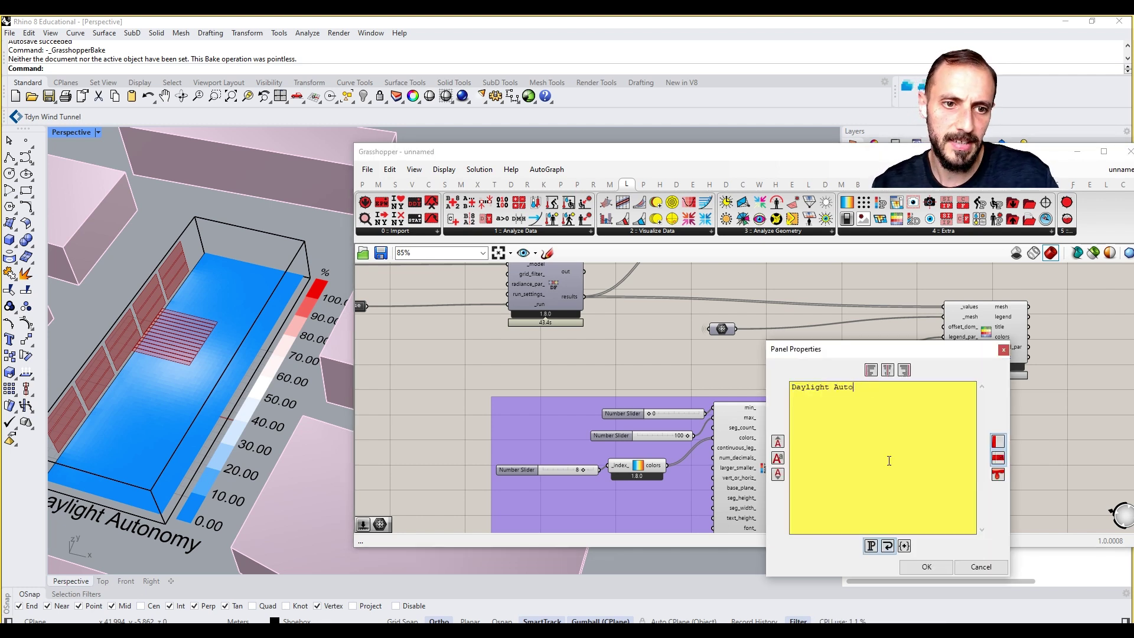
pyautogui.press('BackSpace')
pyautogui.press('BackSpace')
pyautogui.press('BackSpace')
pyautogui.press('BackSpace')
pyautogui.press('BackSpace')
pyautogui.write('Factor')
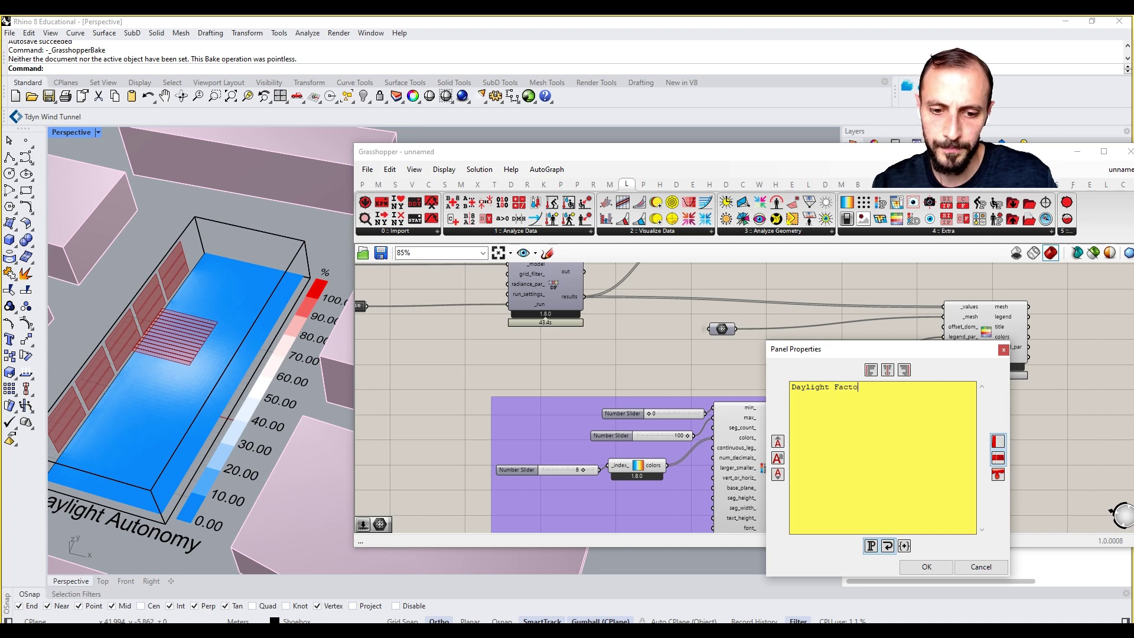
pyautogui.click(940, 564)
pyautogui.click(958, 502)
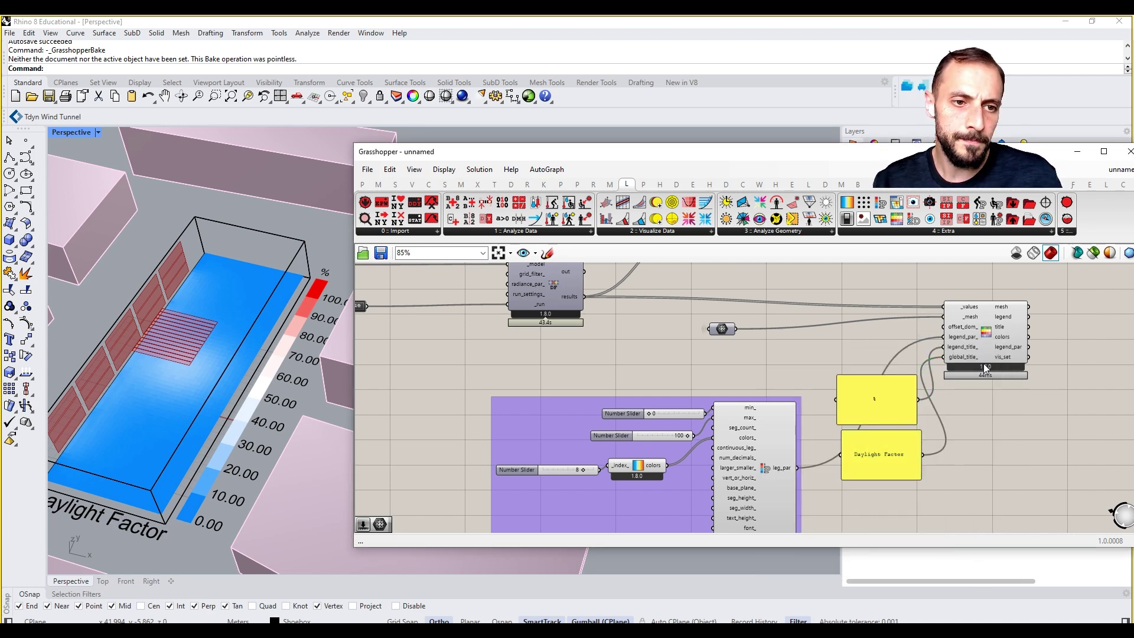
# Tidy the copied heatmap, legend group and panels, and group the heatmap with its two text panels.
pyautogui.moveTo(965, 369); pyautogui.dragTo(1015, 374)
pyautogui.moveTo(704, 404); pyautogui.dragTo(690, 352)
pyautogui.click(888, 465)
pyautogui.keyDown('shift'); pyautogui.moveTo(872, 406); pyautogui.dragTo(875, 419); pyautogui.keyUp('shift')
pyautogui.scroll(-2, 874, 419)
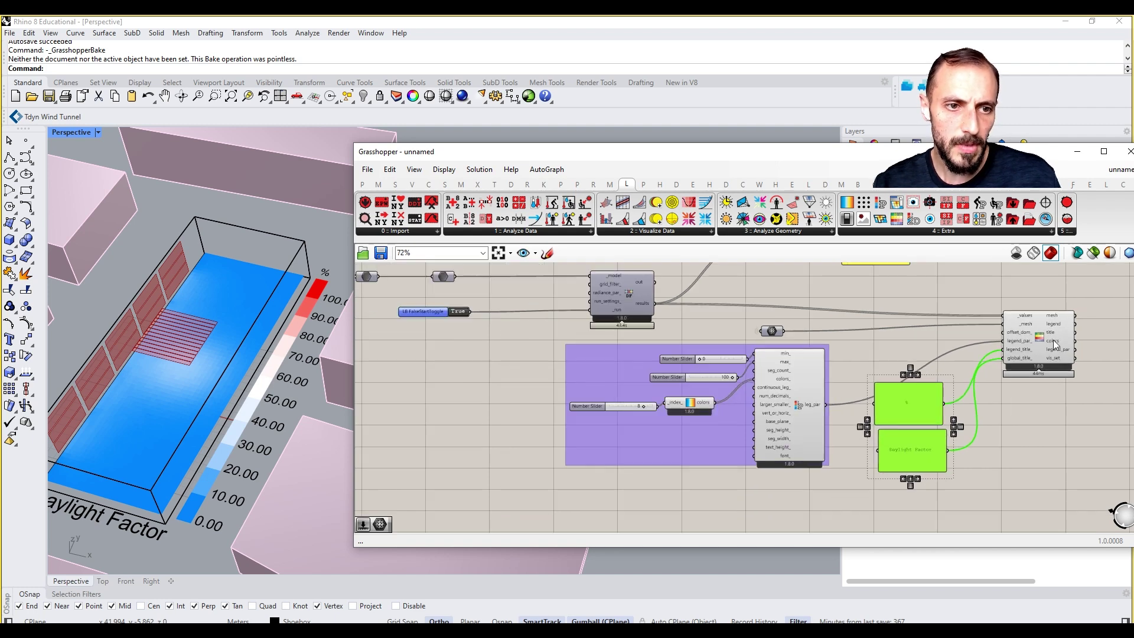
pyautogui.moveTo(1072, 289); pyautogui.dragTo(863, 463)
pyautogui.hotkey('ctrl', 'g')
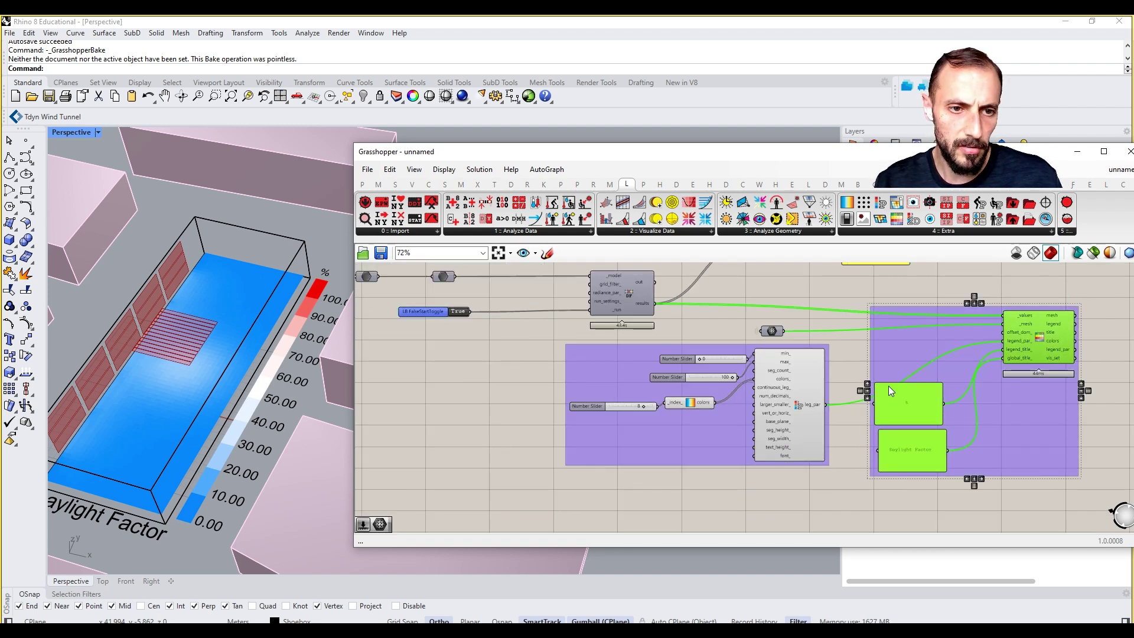
# Move the mesh parameter beside the copied heatmap and add it to the heatmap's group.
pyautogui.moveTo(799, 373); pyautogui.dragTo(777, 421, button='right')
pyautogui.moveTo(701, 463); pyautogui.dragTo(700, 468)
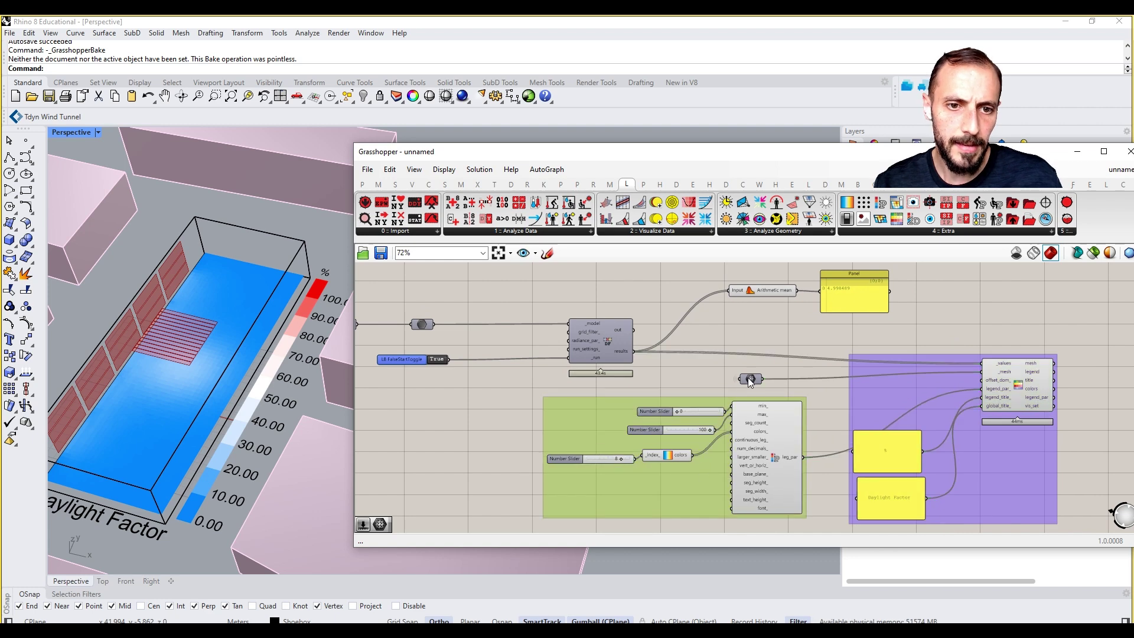
pyautogui.moveTo(751, 377); pyautogui.dragTo(884, 368)
pyautogui.rightClick(877, 388)
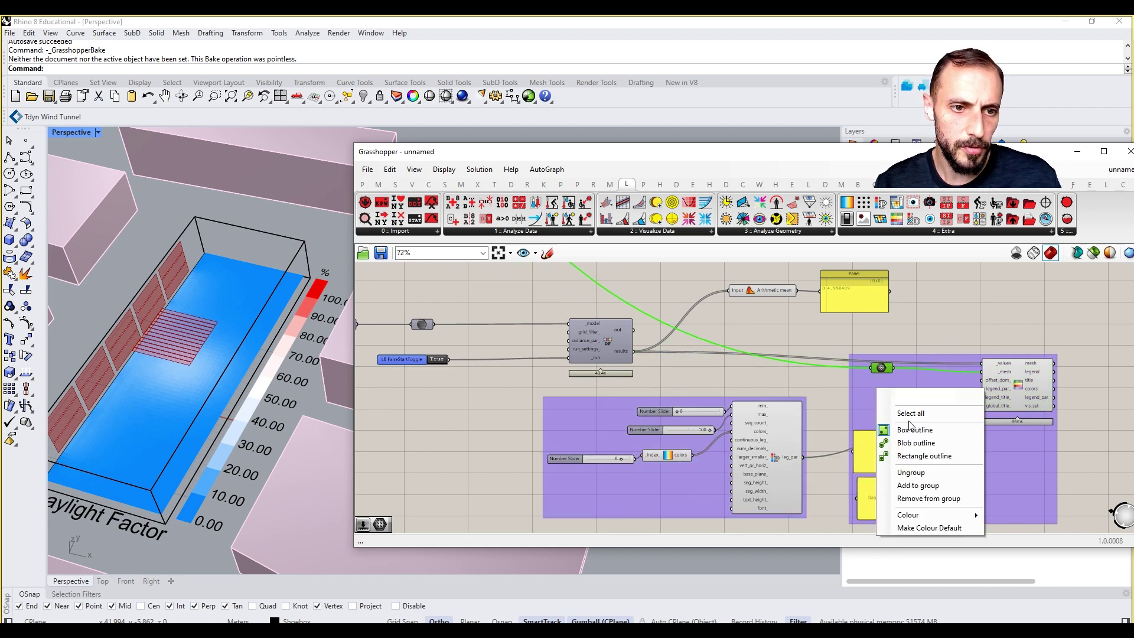
pyautogui.click(923, 486)
pyautogui.click(945, 317)
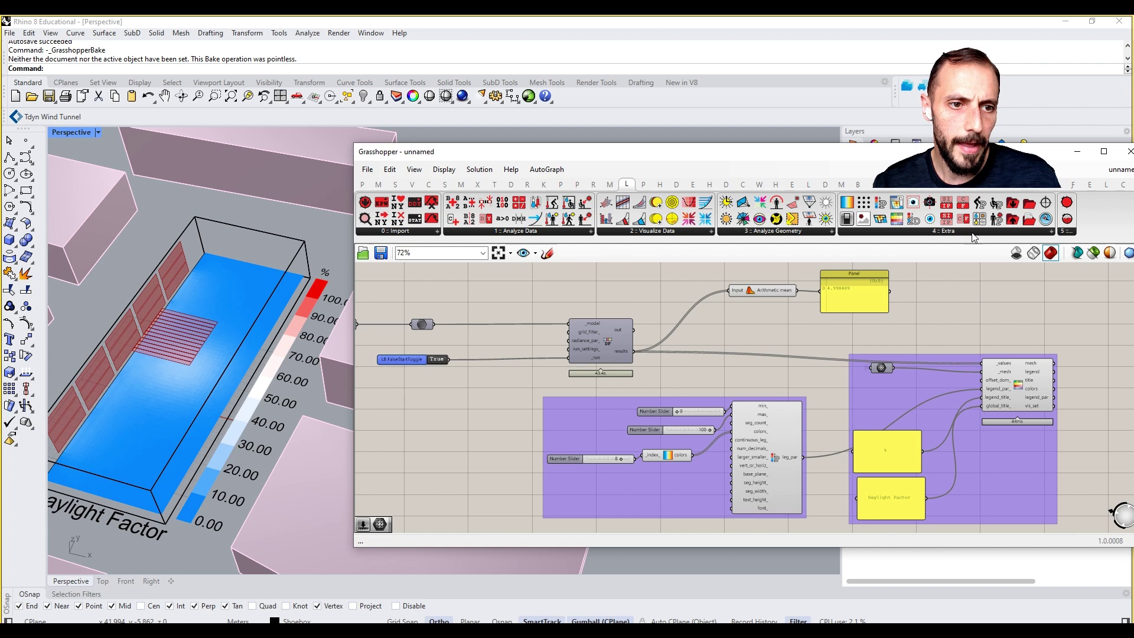
# Move the Grasshopper window clear of the Rhino layer list and create a new layer named DF_Option3.
pyautogui.moveTo(940, 152); pyautogui.dragTo(893, 360)
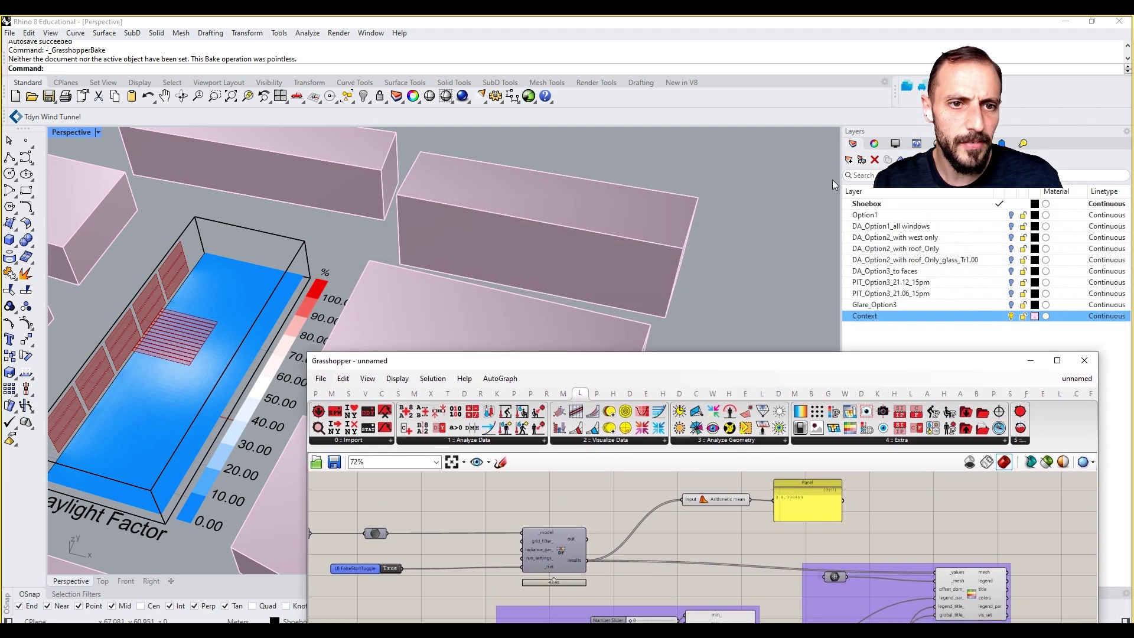
pyautogui.click(848, 160)
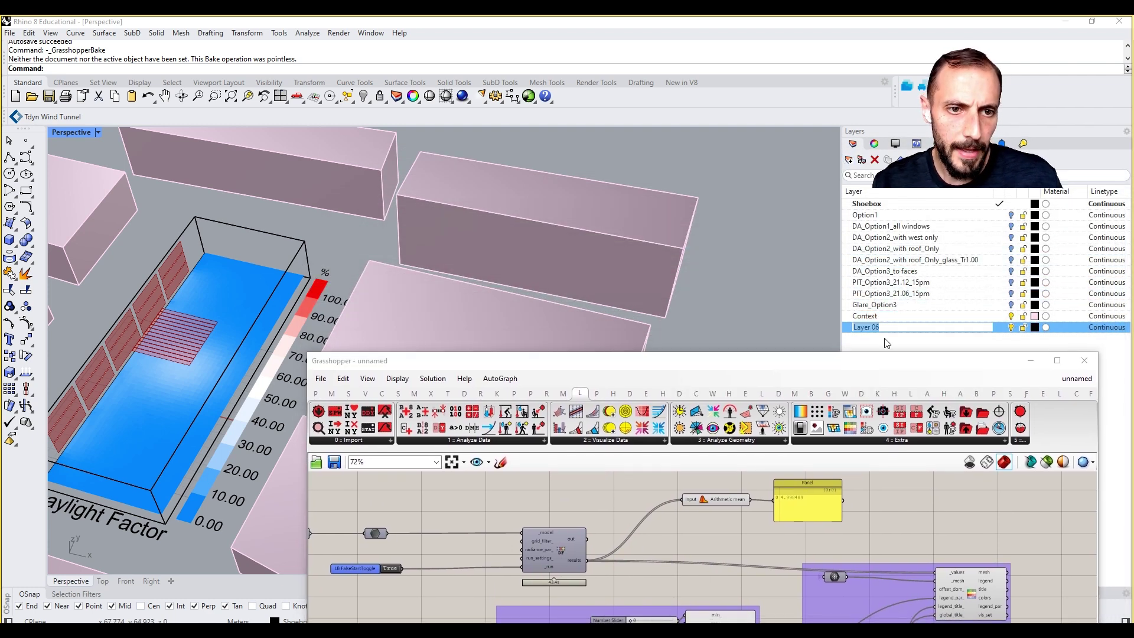
pyautogui.write('DF')
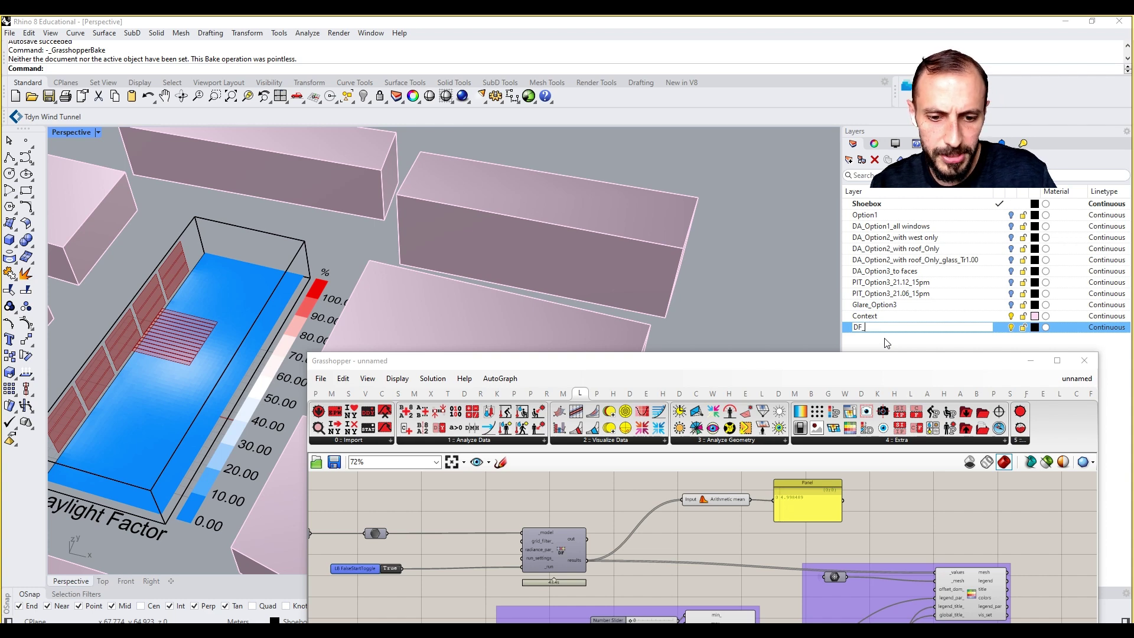
pyautogui.write('_Optio')
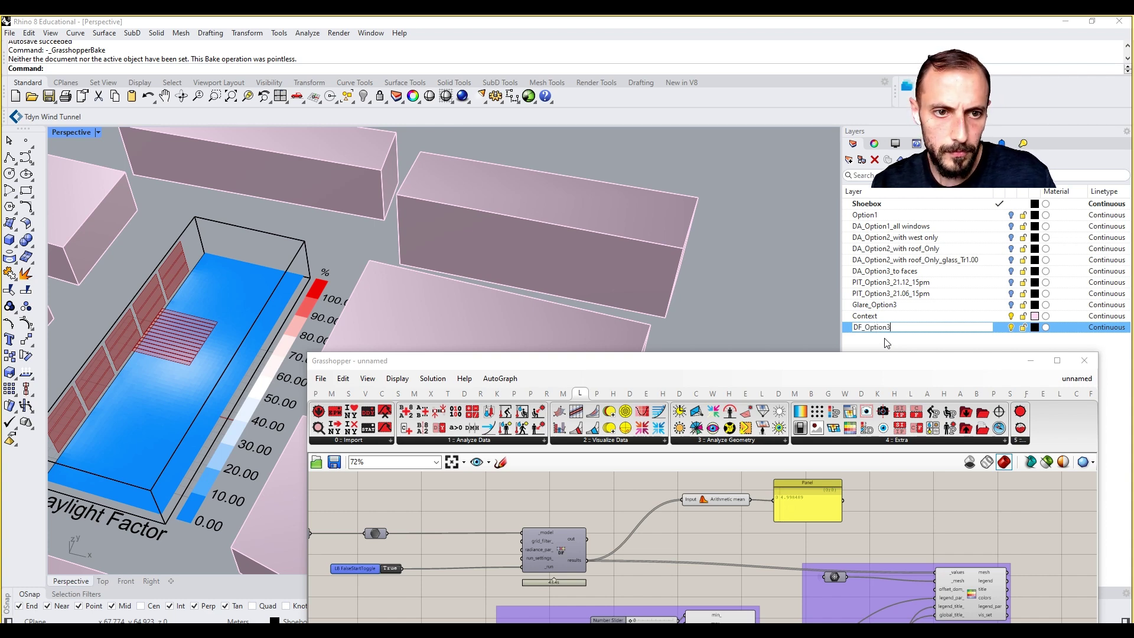
pyautogui.write('n3')
pyautogui.press('Return')
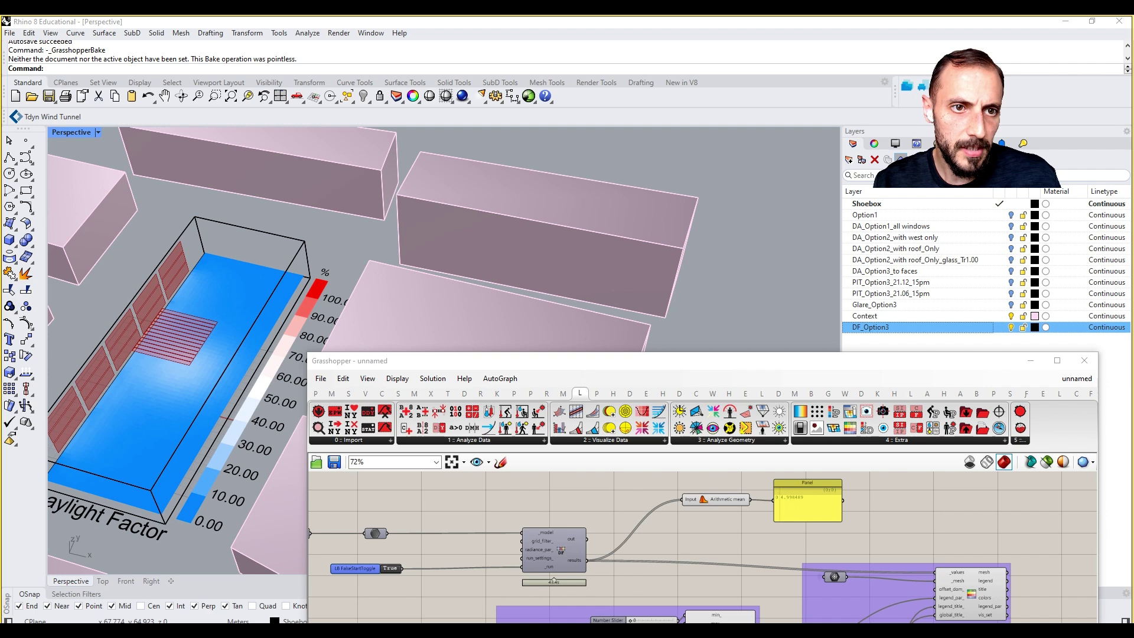
# Set the daylight factor legend's maximum slider to 20.
pyautogui.rightClick(973, 580)
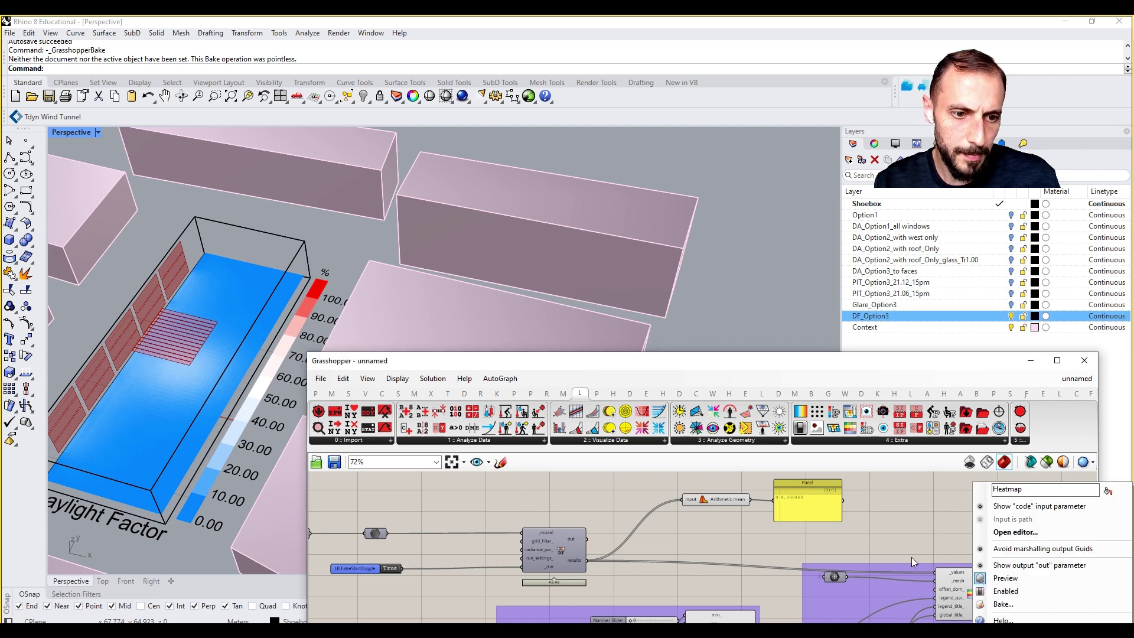
pyautogui.moveTo(883, 550); pyautogui.dragTo(892, 500, button='right')
pyautogui.scroll(-1, 891, 499)
pyautogui.moveTo(688, 588); pyautogui.dragTo(742, 558, button='right')
pyautogui.scroll(6, 747, 547)
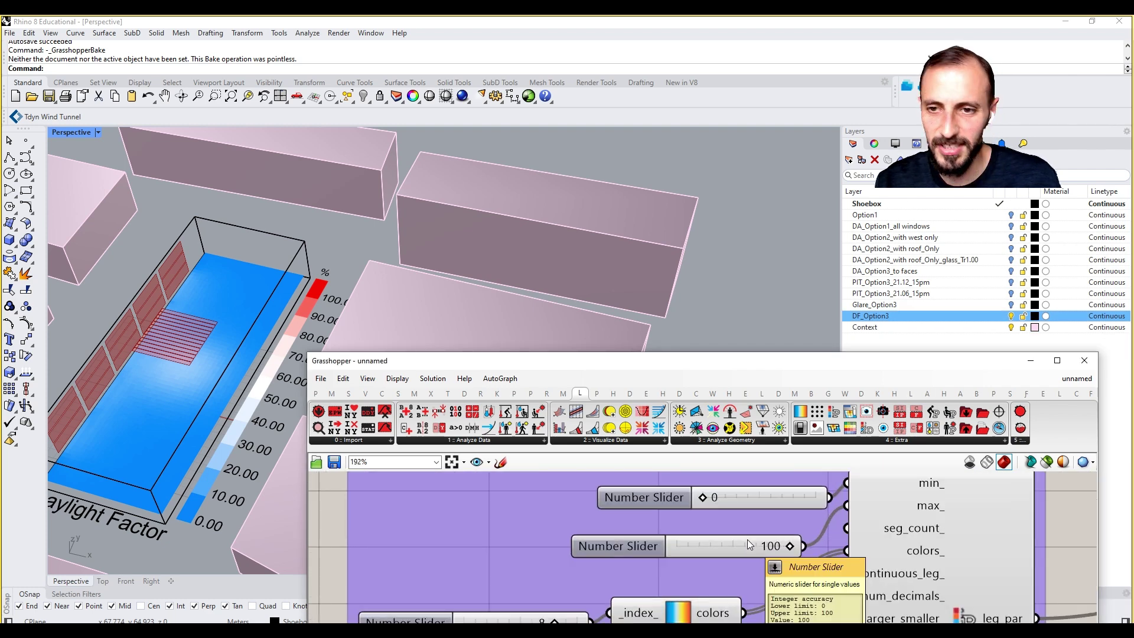
pyautogui.doubleClick(747, 540)
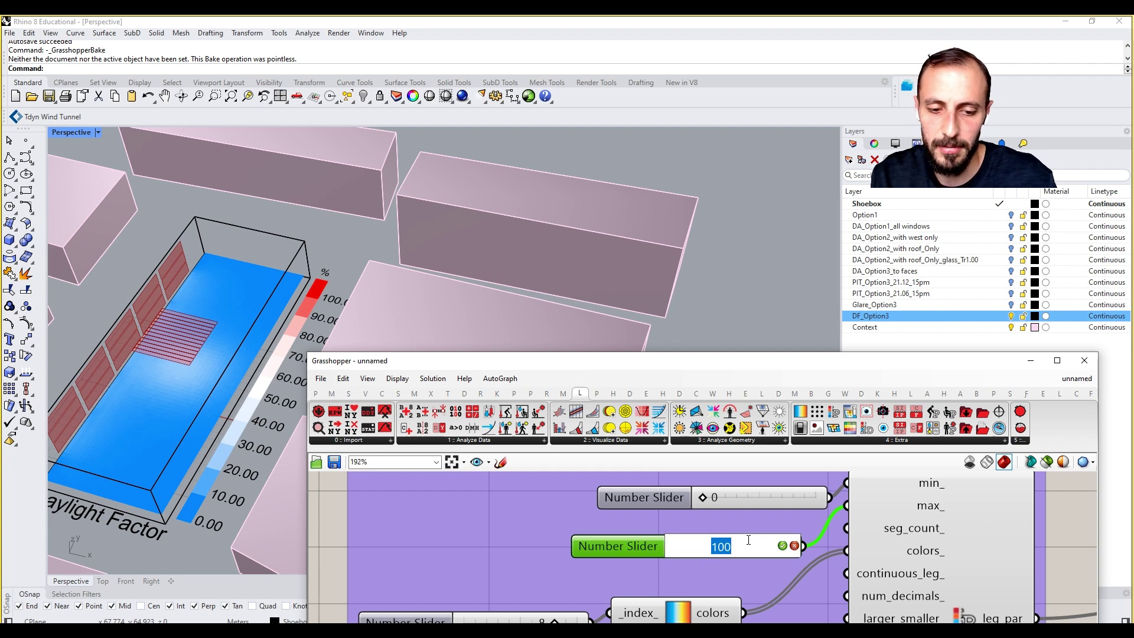
pyautogui.write('20')
pyautogui.press('Return')
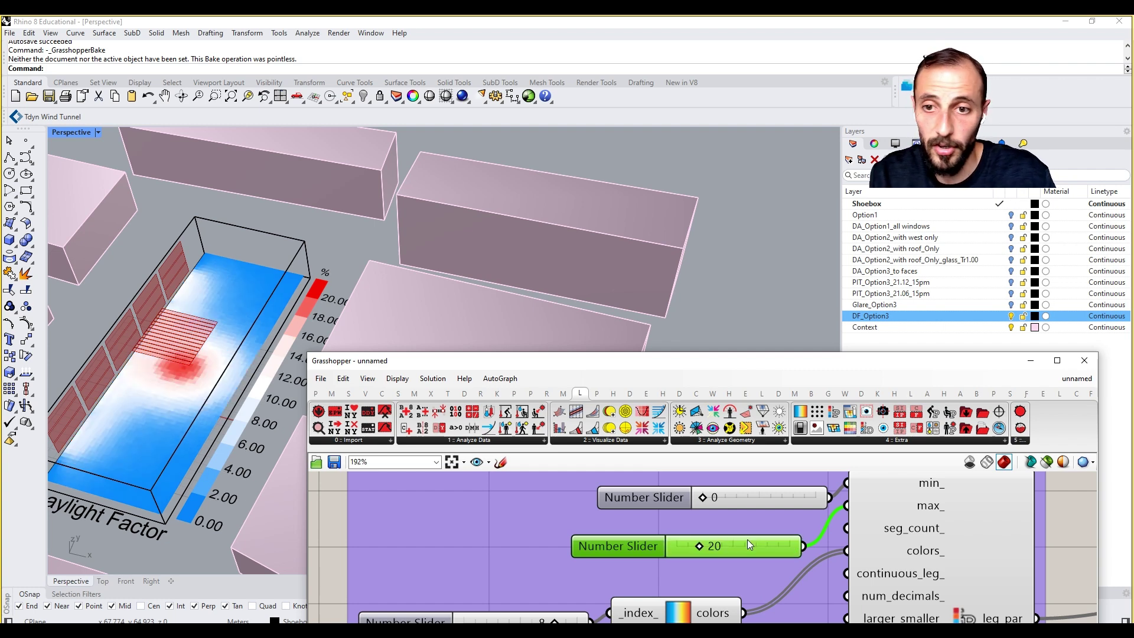
# Set the daylight factor legend's maximum slider to 15.
pyautogui.doubleClick(747, 540)
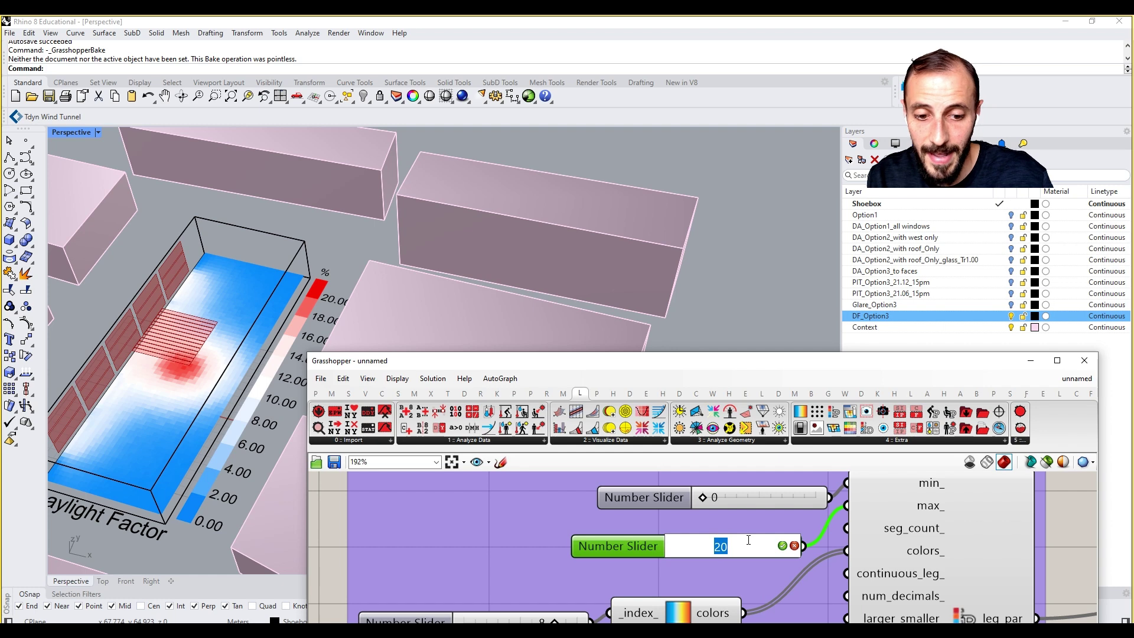
pyautogui.write('15')
pyautogui.press('Return')
# Bake the daylight factor heatmap onto the DF_Option3 layer.
pyautogui.moveTo(882, 560); pyautogui.dragTo(828, 533, button='right')
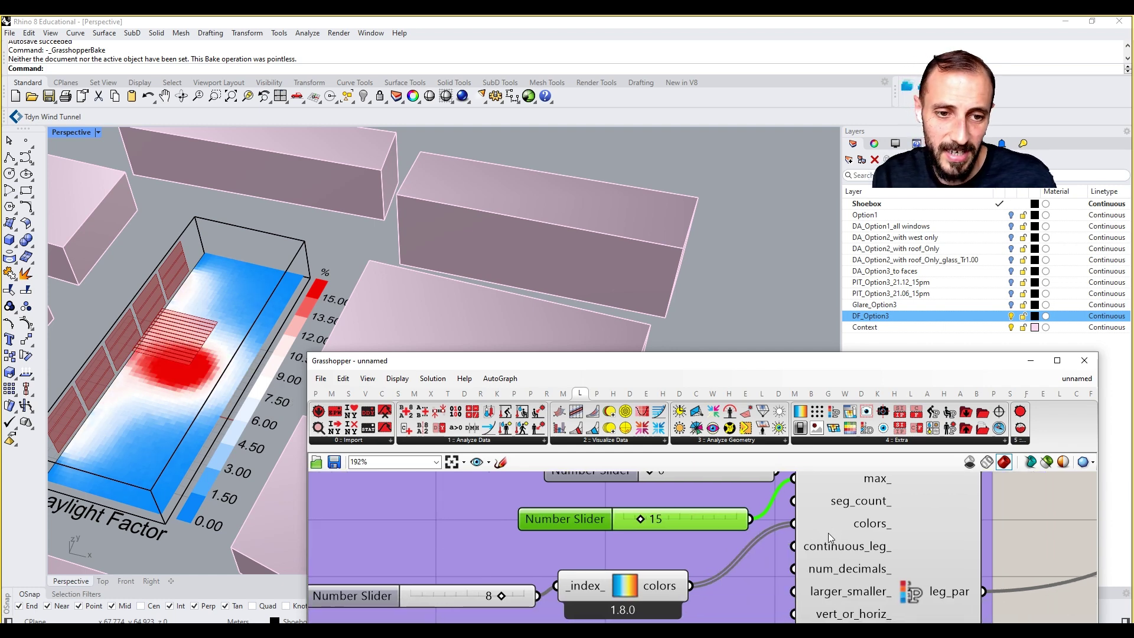
pyautogui.scroll(-3, 829, 533)
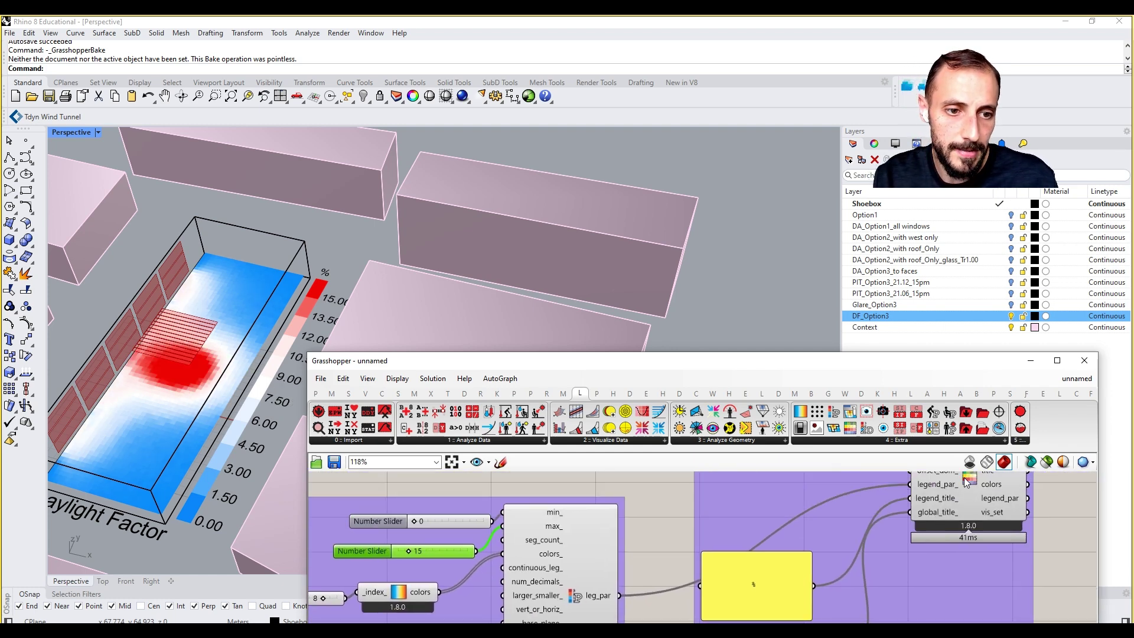
pyautogui.rightClick(966, 481)
pyautogui.click(1000, 593)
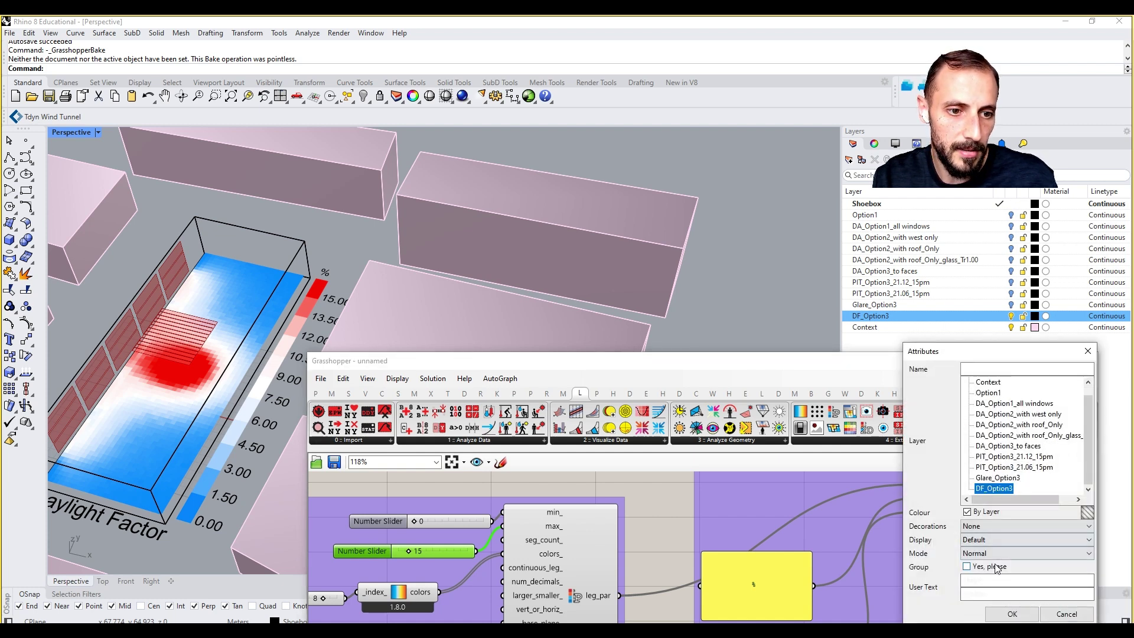
pyautogui.click(1013, 614)
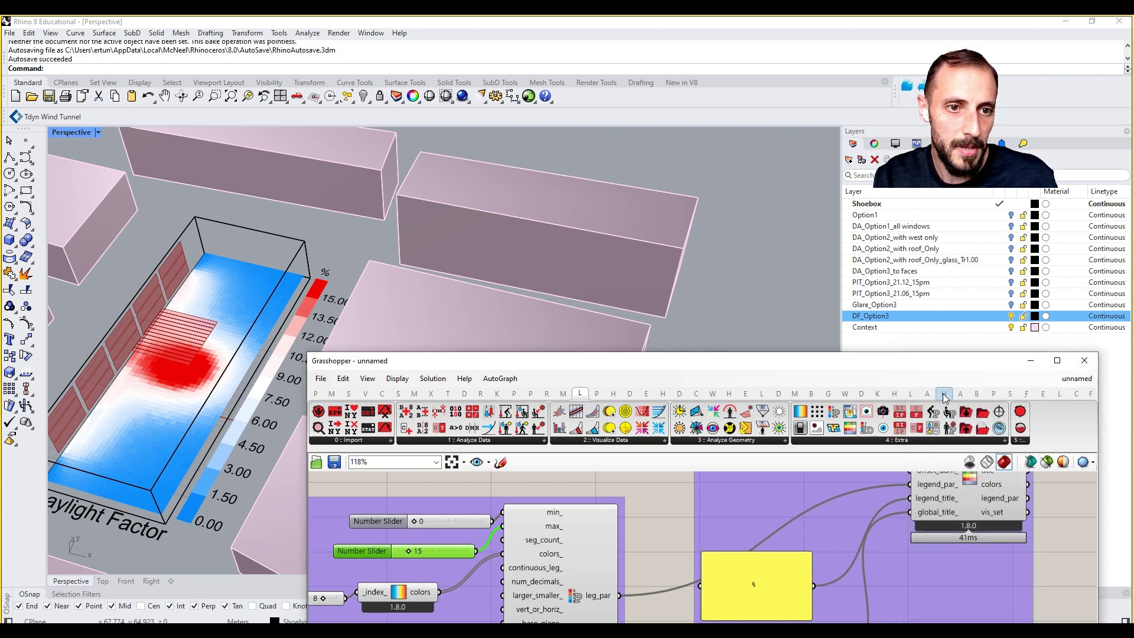
# Rename the DF_Option3 layer as "DF_Option3_0<15 %".
pyautogui.doubleClick(899, 316)
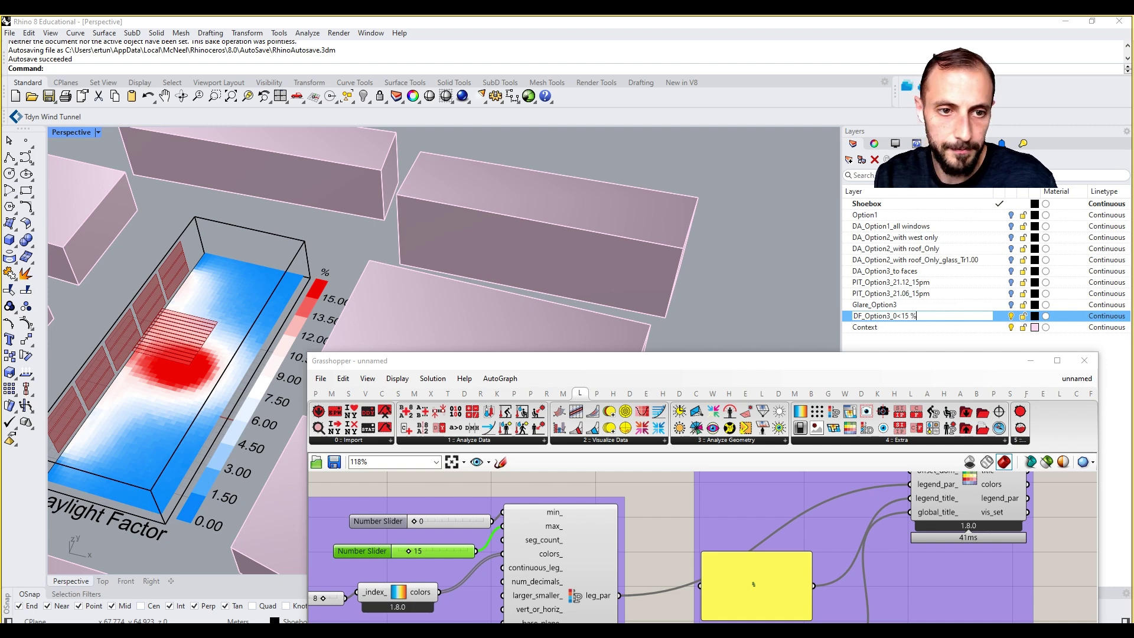
pyautogui.press('Return')
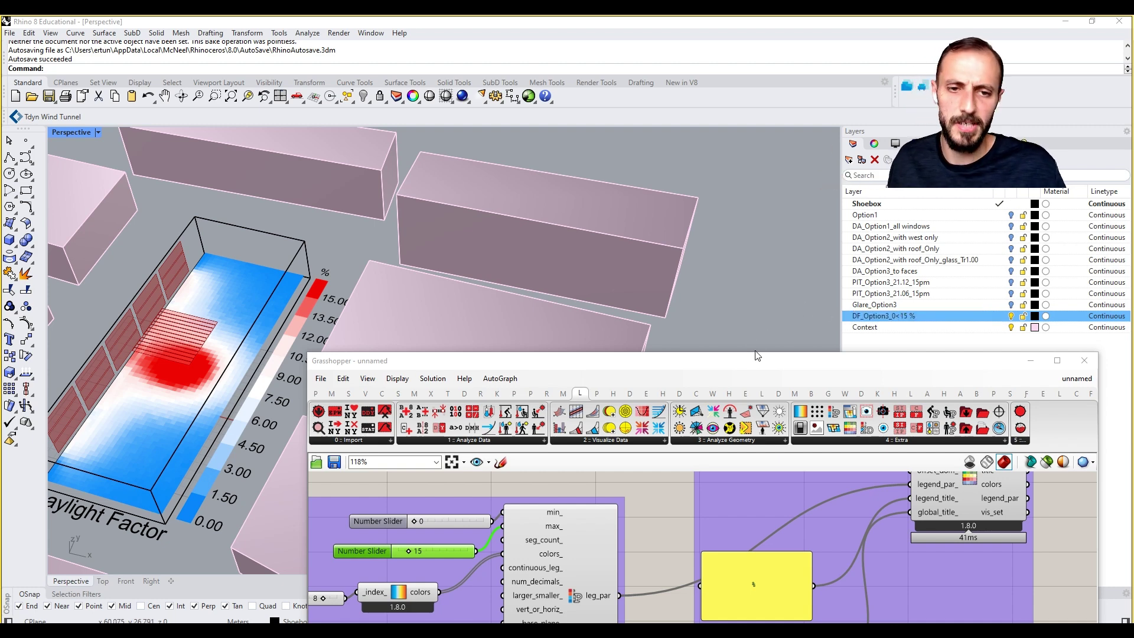
# Move the Grasshopper window higher and inspect the arithmetic mean of the daylight factor results in its panel.
pyautogui.moveTo(758, 355); pyautogui.dragTo(808, 235)
pyautogui.scroll(-5, 768, 440)
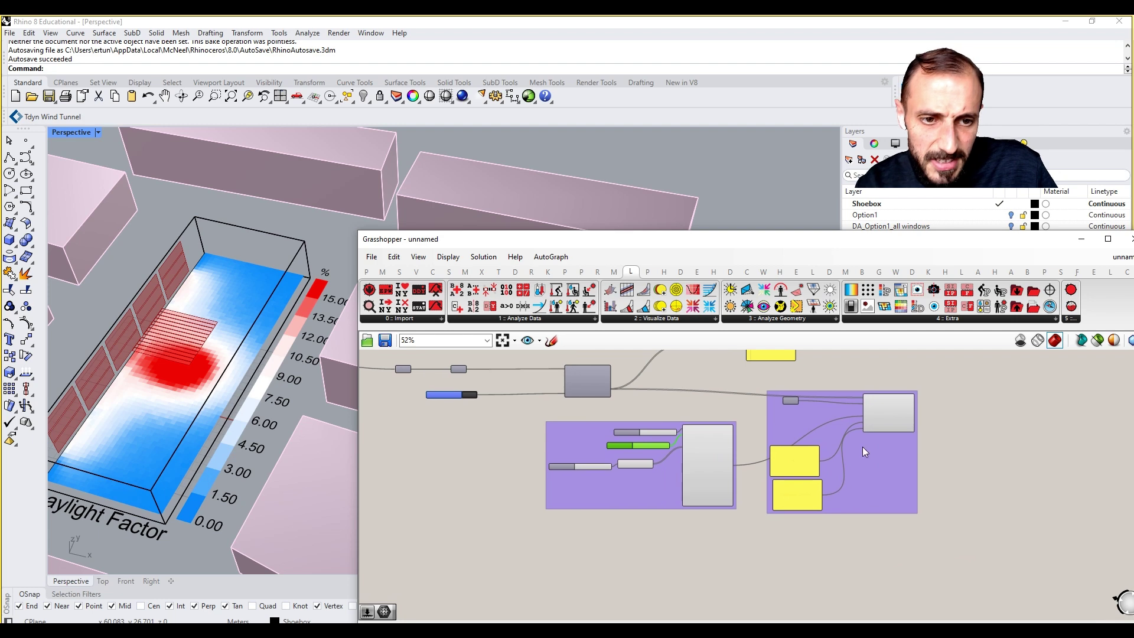
pyautogui.scroll(4, 862, 451)
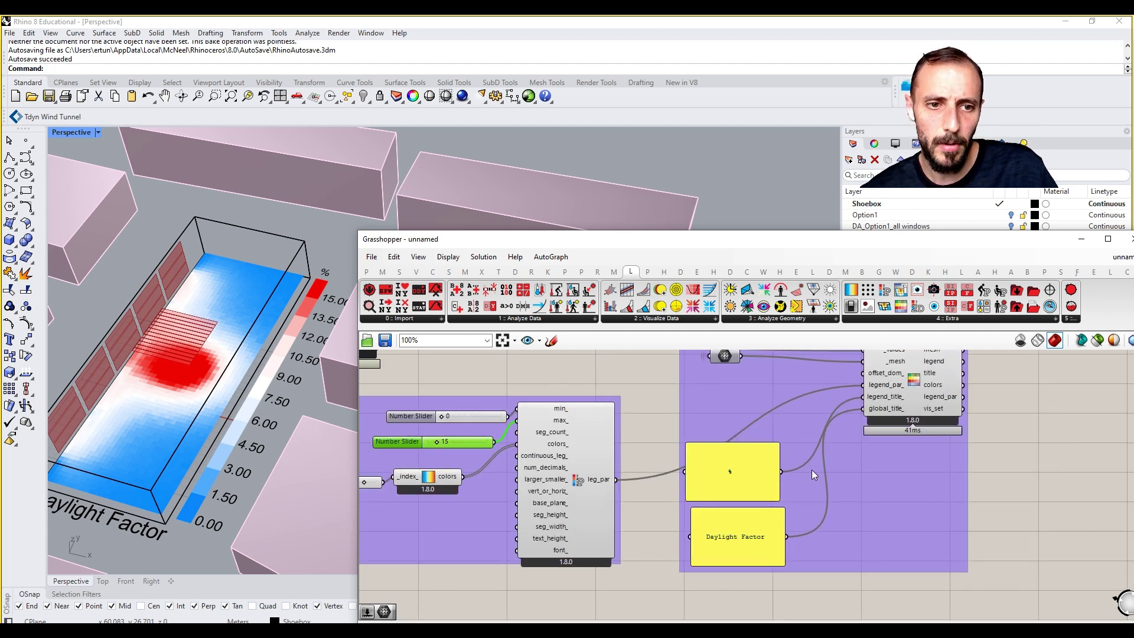
pyautogui.scroll(-2, 860, 455)
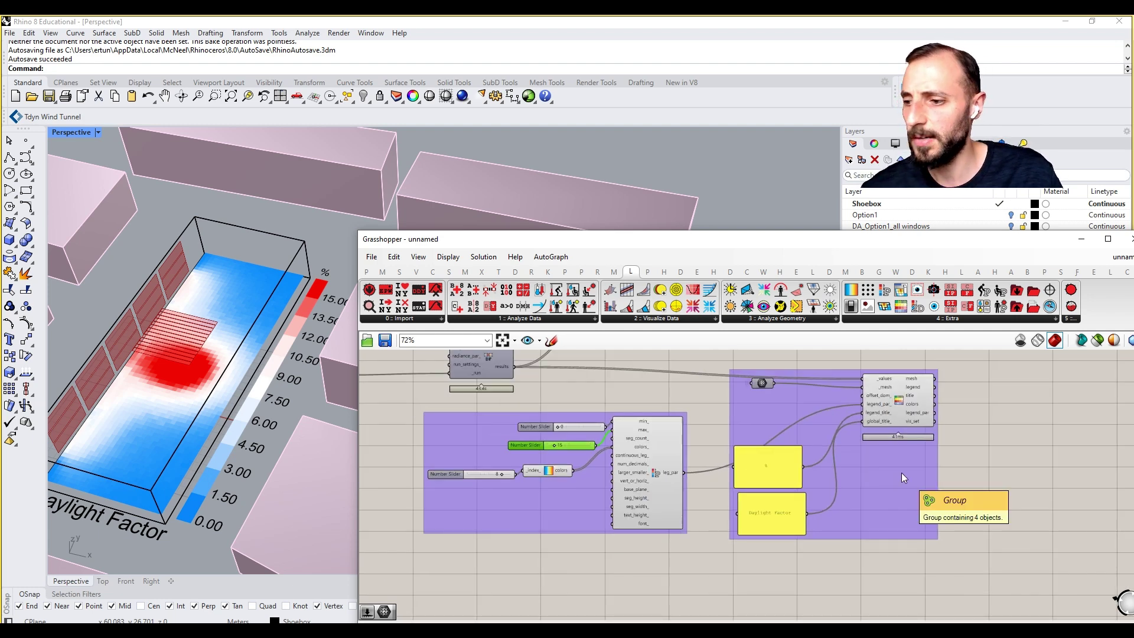
pyautogui.click(959, 450)
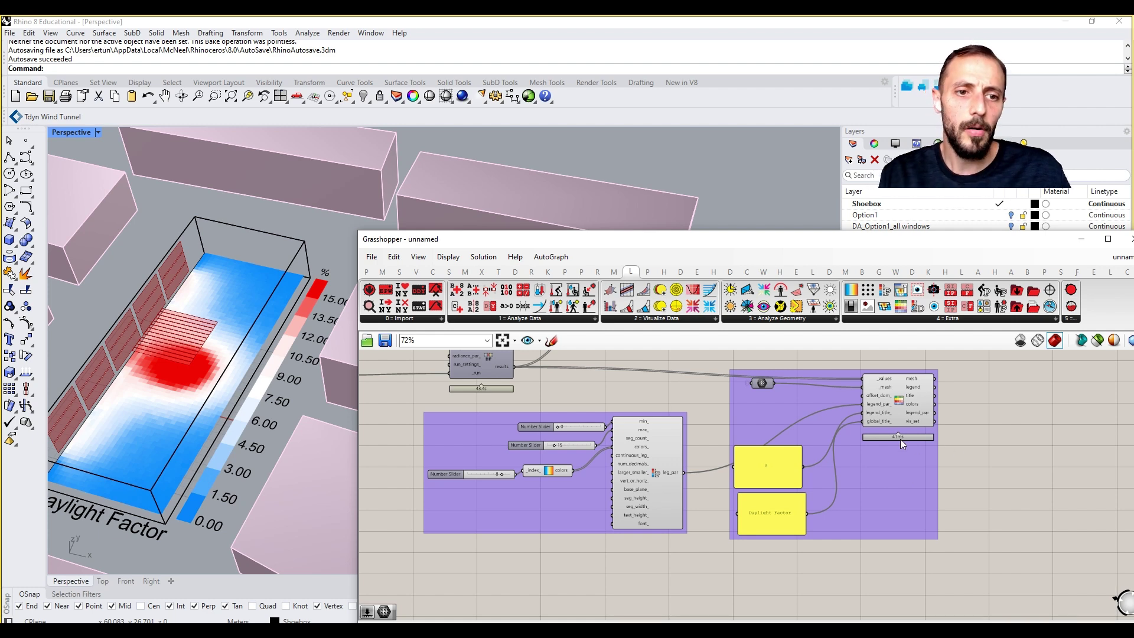
pyautogui.moveTo(703, 420); pyautogui.dragTo(692, 457, button='right')
pyautogui.moveTo(719, 395); pyautogui.dragTo(716, 442, button='right')
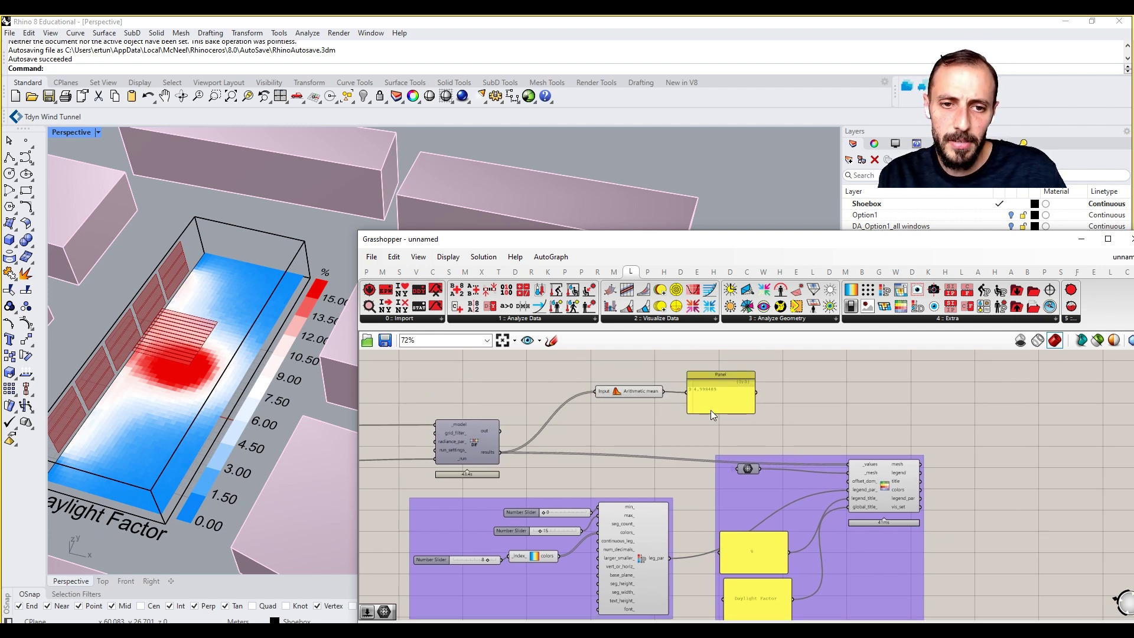
pyautogui.scroll(2, 704, 389)
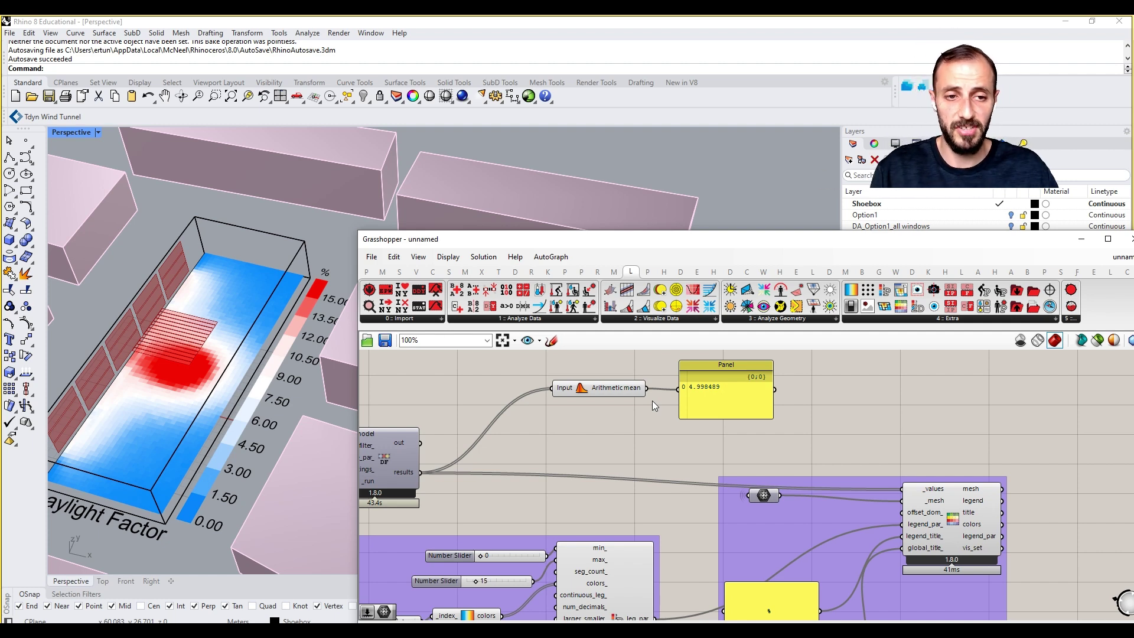
# Add an LB Mesh Threshold Selector below the heatmap group and feed its _mesh input from a copy of the mesh parameter.
pyautogui.click(882, 319)
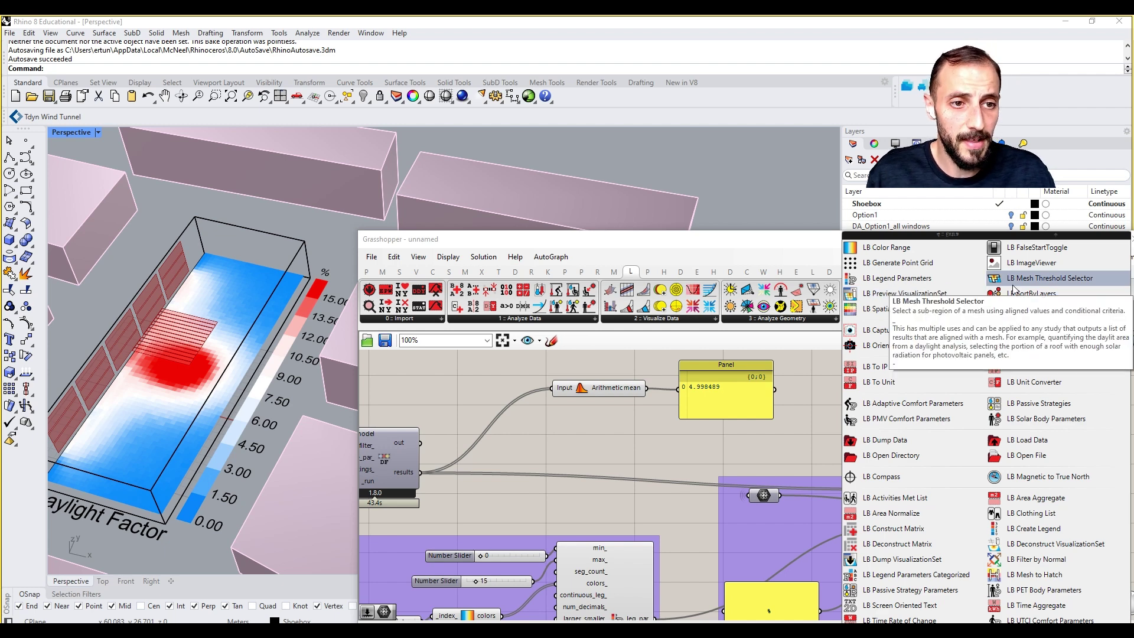
pyautogui.moveTo(1014, 289); pyautogui.dragTo(901, 604)
pyautogui.scroll(-3, 953, 404)
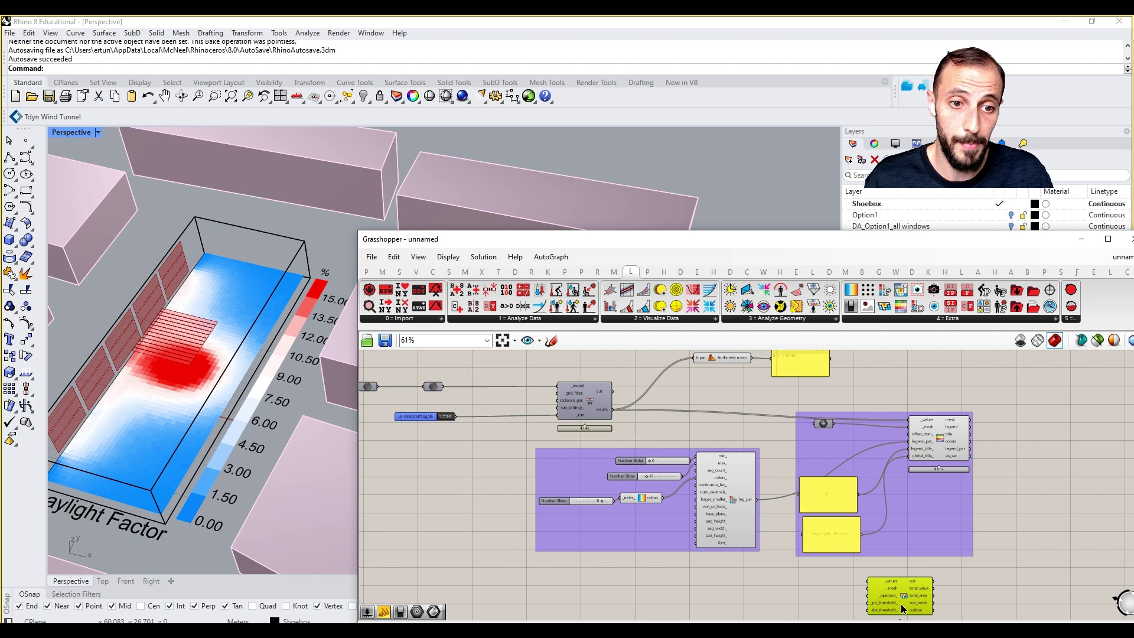
pyautogui.scroll(2, 872, 522)
pyautogui.moveTo(807, 387); pyautogui.dragTo(859, 551)
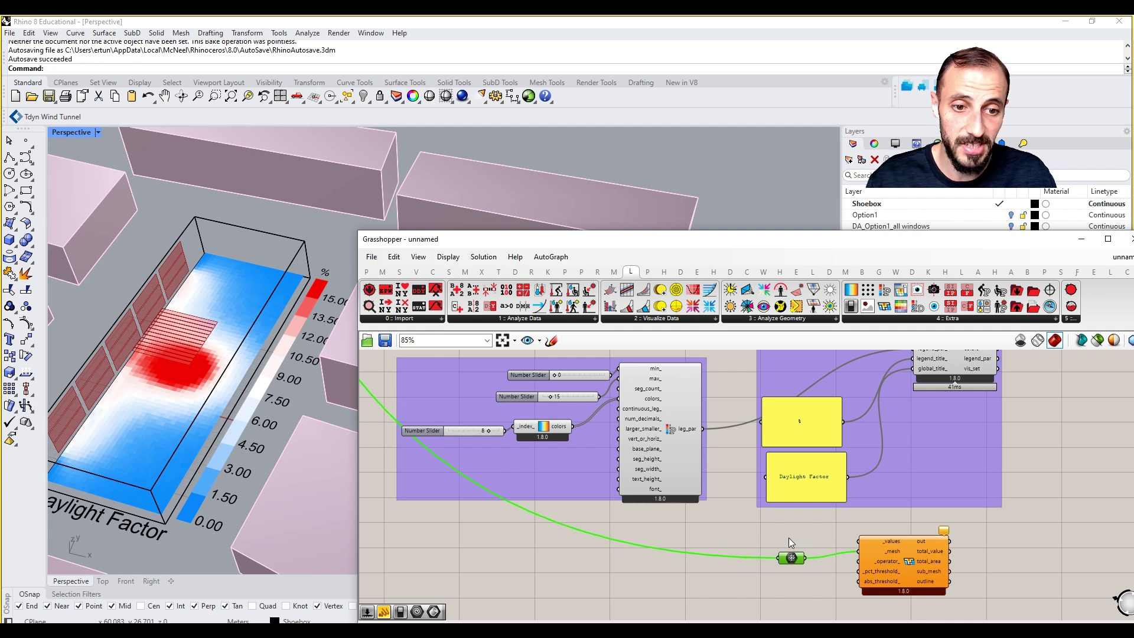
# Add a Number parameter above the copied mesh parameter and set its wire display to hidden.
pyautogui.doubleClick(789, 538)
pyautogui.write('numb')
pyautogui.press('Return')
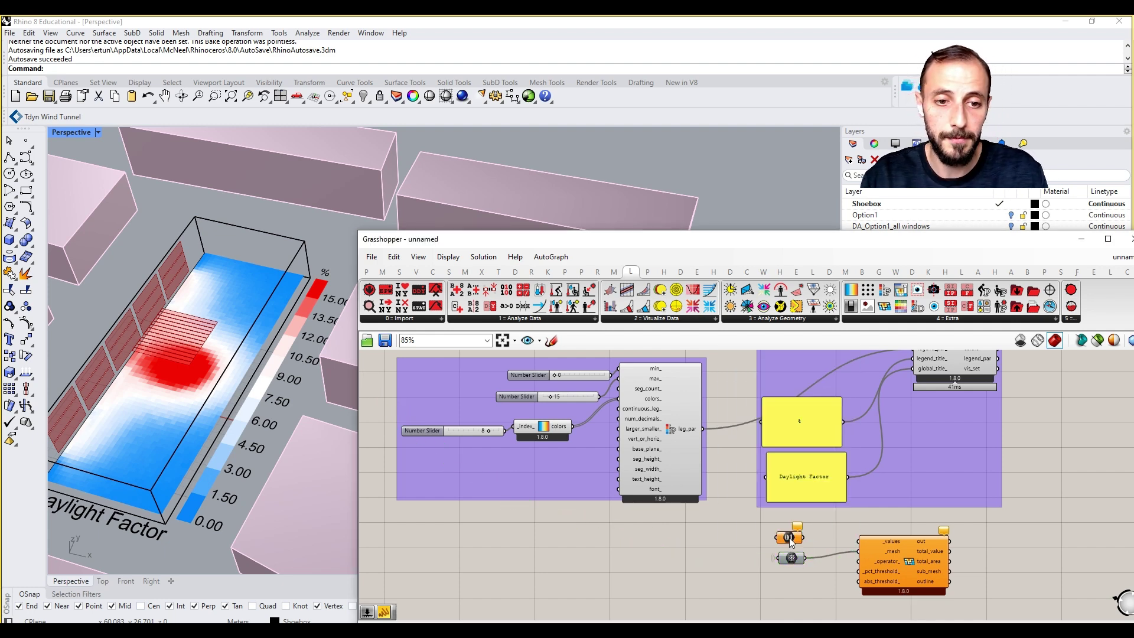
pyautogui.rightClick(784, 538)
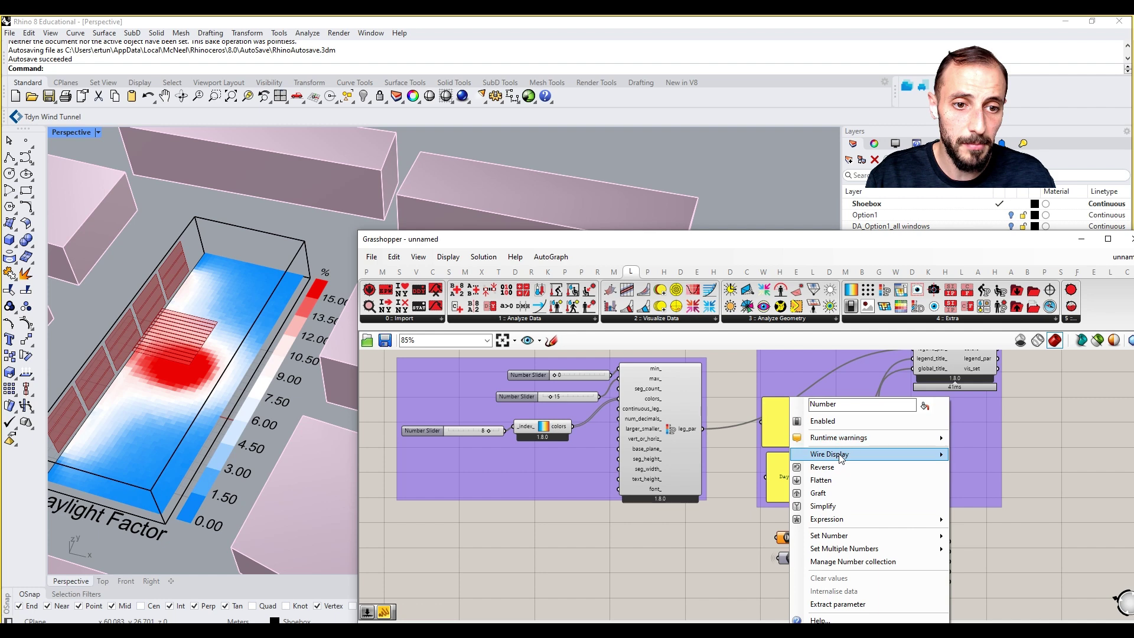
pyautogui.moveTo(838, 456)
pyautogui.click(971, 481)
# Wire the daylight factor results into the Number parameter and connect it to the threshold selector's _values input.
pyautogui.moveTo(776, 538); pyautogui.dragTo(650, 450)
pyautogui.scroll(-4, 755, 526)
pyautogui.scroll(4, 671, 440)
pyautogui.scroll(-3, 647, 449)
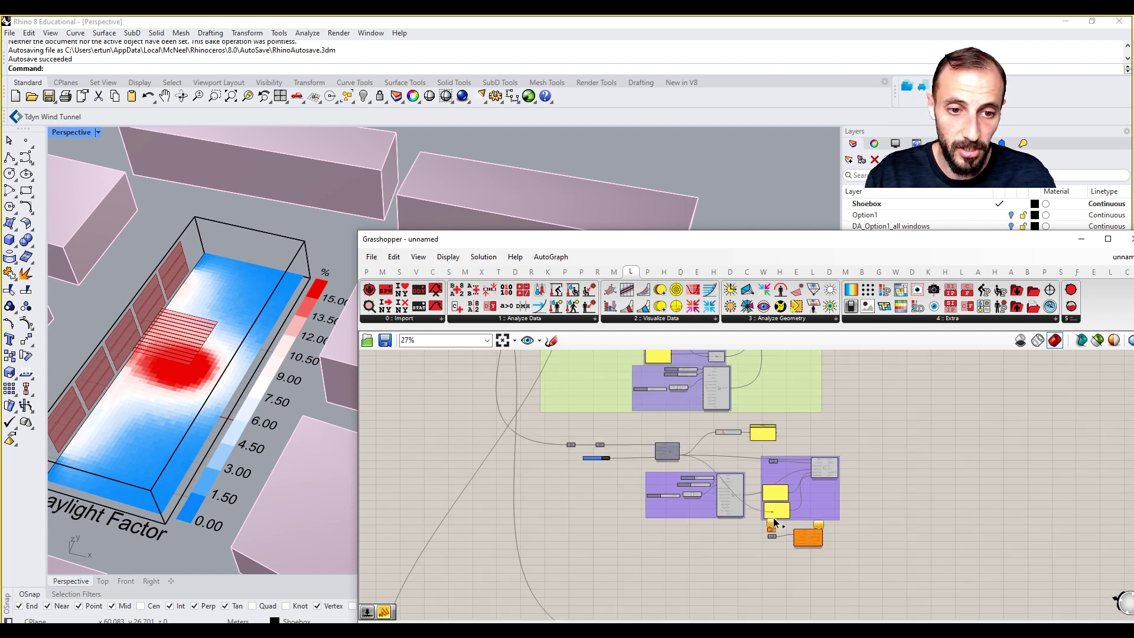
pyautogui.scroll(3, 780, 502)
pyautogui.moveTo(770, 520); pyautogui.dragTo(826, 524)
pyautogui.moveTo(754, 553); pyautogui.dragTo(707, 547, button='right')
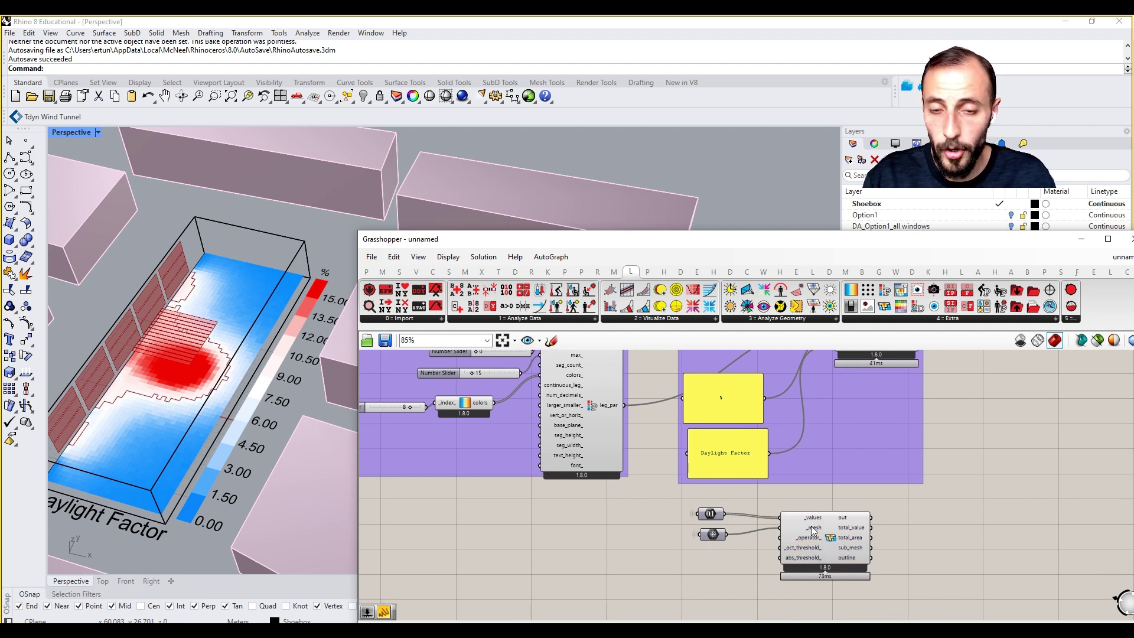
# Shift the threshold selector slightly away from its inputs and read the descriptions of its _pct_threshold_ and _operator_ inputs.
pyautogui.moveTo(825, 527); pyautogui.dragTo(836, 527)
pyautogui.click(751, 547)
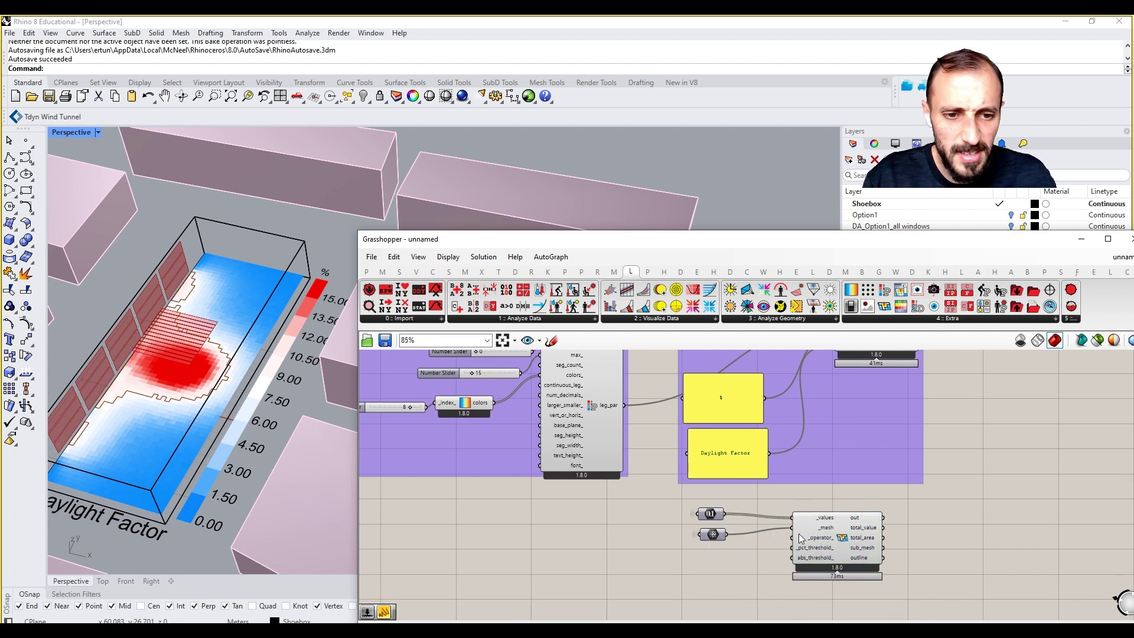
pyautogui.click(715, 534)
pyautogui.moveTo(813, 555)
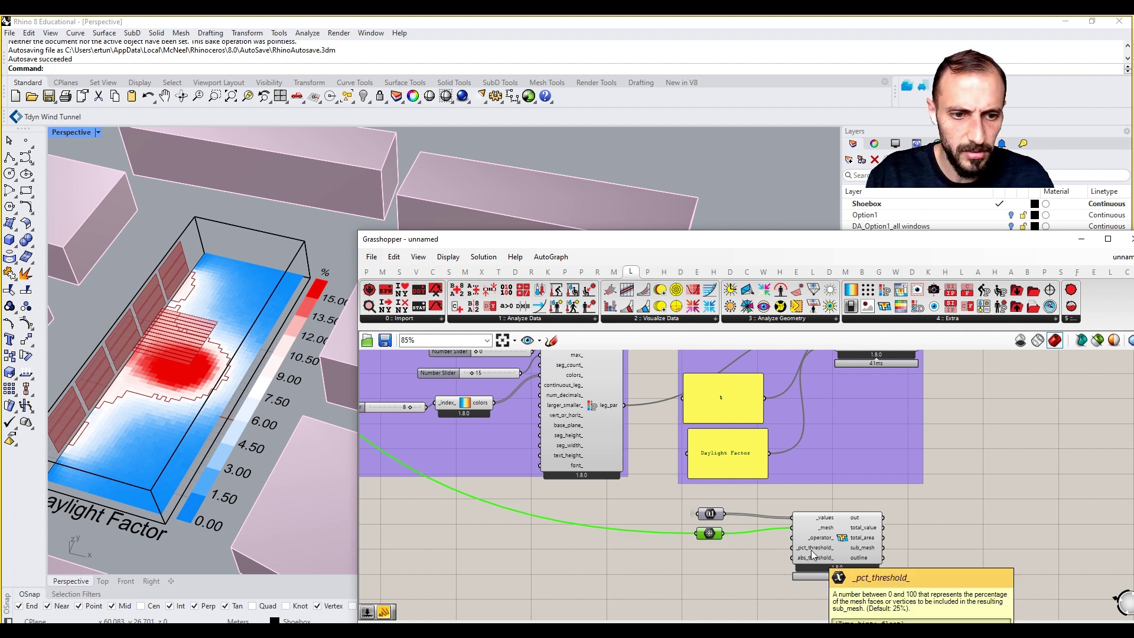
pyautogui.moveTo(811, 551); pyautogui.dragTo(813, 523, button='right')
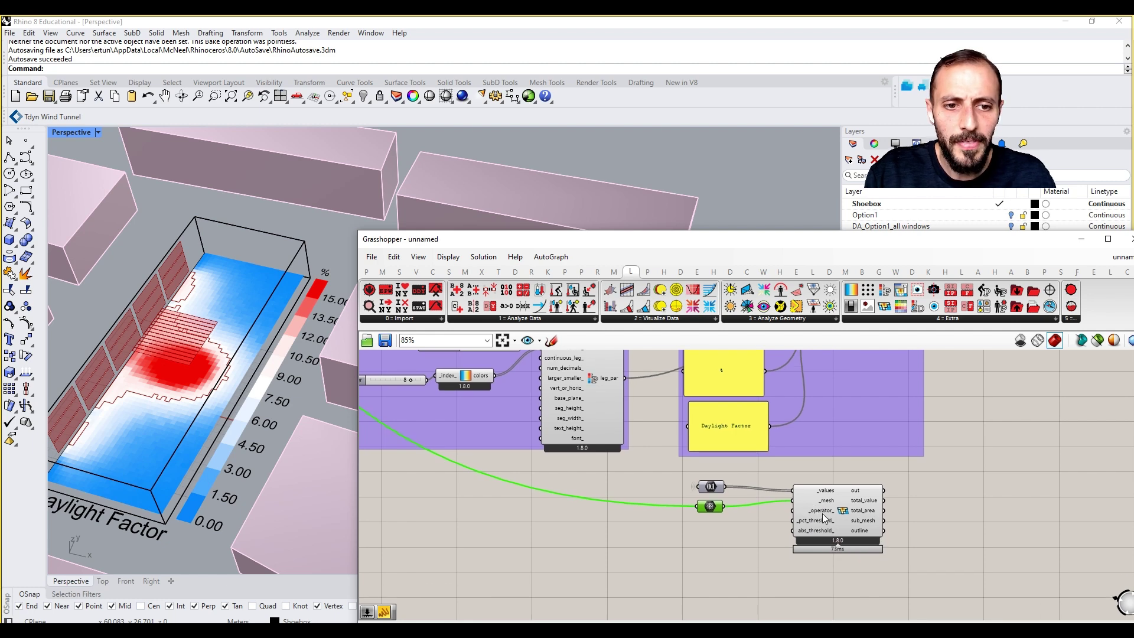
pyautogui.moveTo(823, 512)
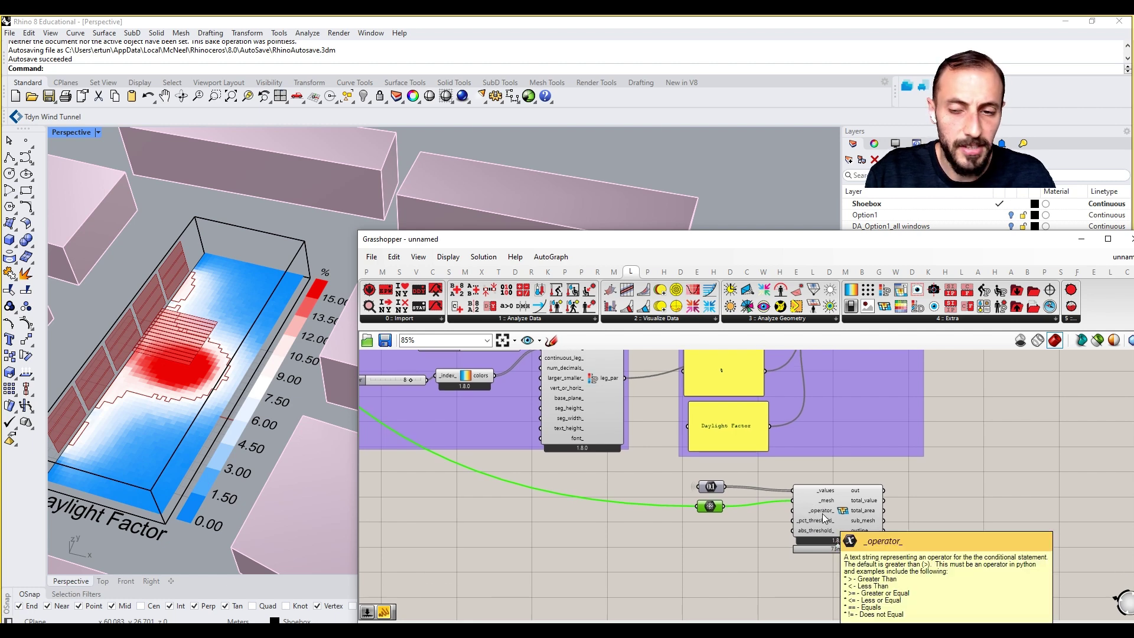
pyautogui.doubleClick(703, 534)
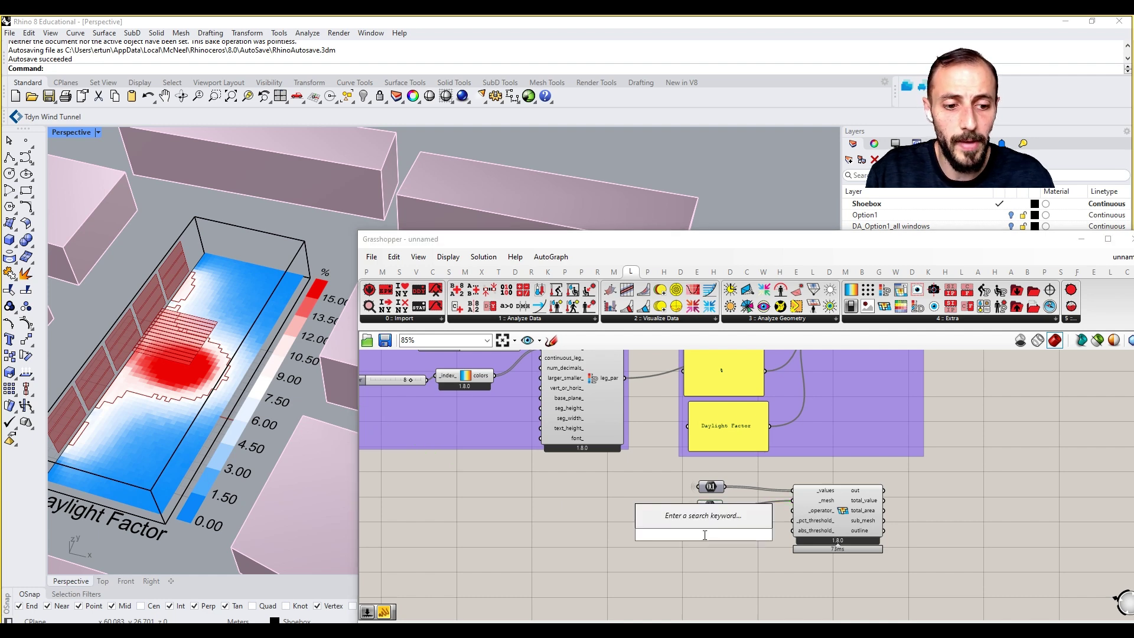
pyautogui.write('//')
pyautogui.press('Return')
# Add a Scribble note reading "Treshold" below the selector's mesh parameter.
pyautogui.doubleClick(691, 551)
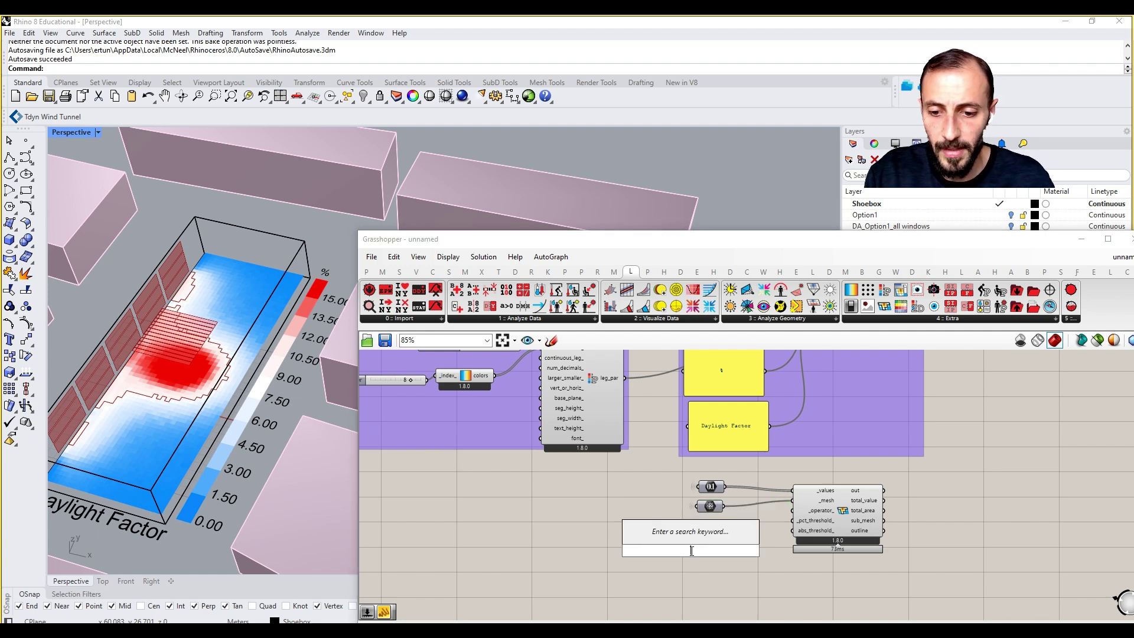
pyautogui.write('scribe')
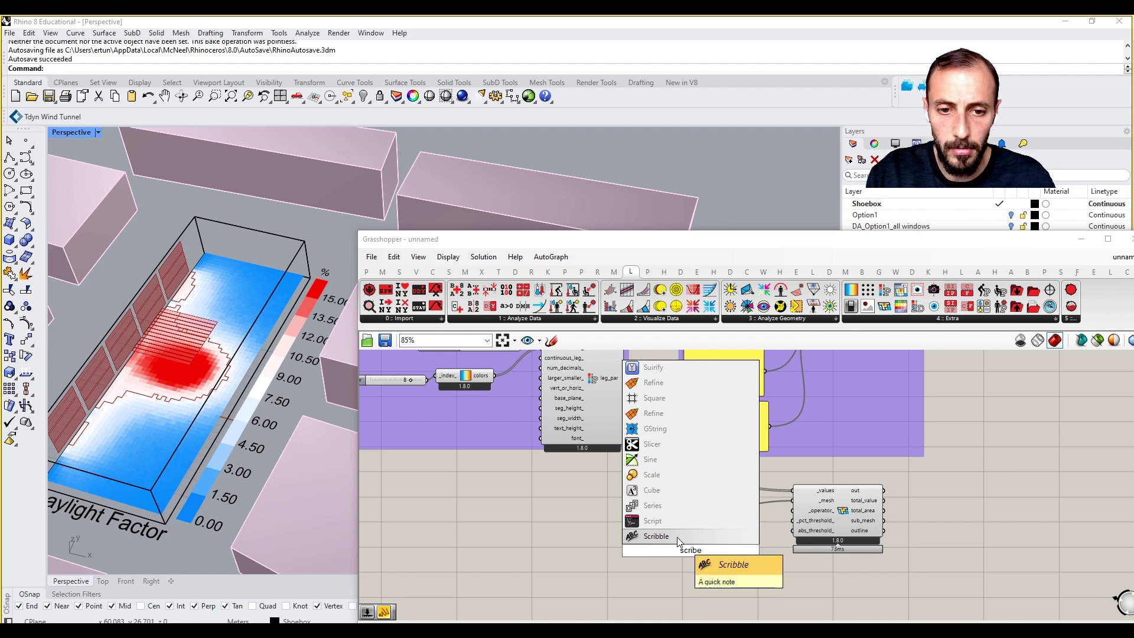
pyautogui.click(677, 537)
pyautogui.doubleClick(676, 552)
pyautogui.write('Treshold')
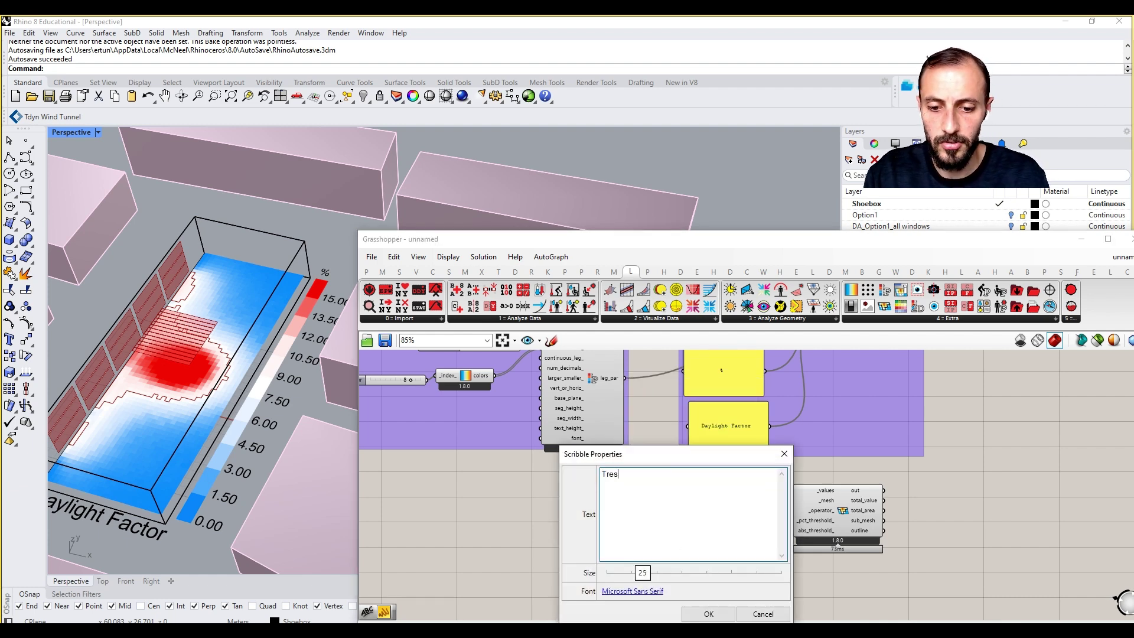
pyautogui.click(708, 614)
# Add a number slider with the value 2.5 and line it up directly beneath the "Treshold" note.
pyautogui.doubleClick(685, 562)
pyautogui.write('2')
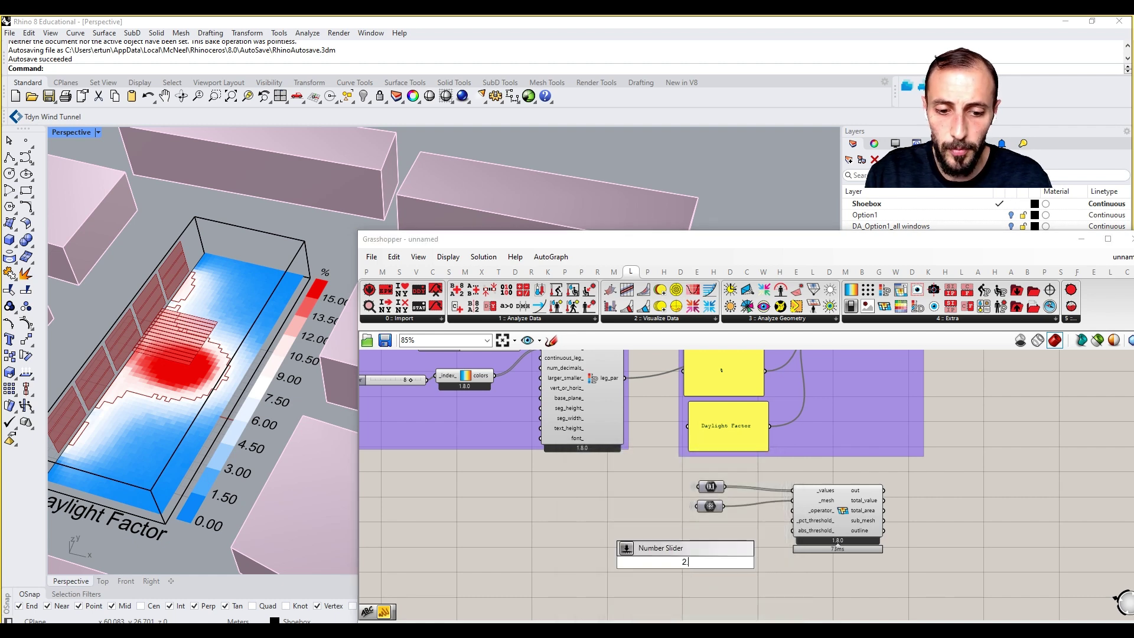
pyautogui.write('.5')
pyautogui.press('Return')
pyautogui.scroll(2, 685, 563)
pyautogui.moveTo(679, 563); pyautogui.dragTo(661, 567)
pyautogui.moveTo(697, 521); pyautogui.dragTo(664, 566)
pyautogui.rightClick(589, 495)
pyautogui.click(627, 449)
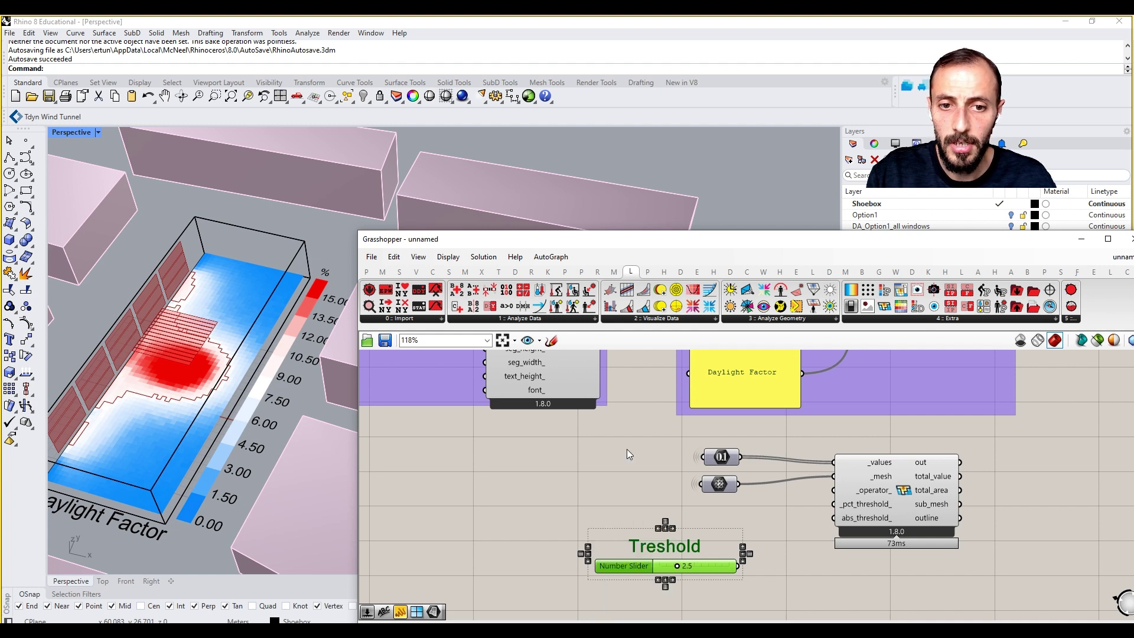
# Group the "Treshold" note together with its 2.5 slider.
pyautogui.click(648, 517)
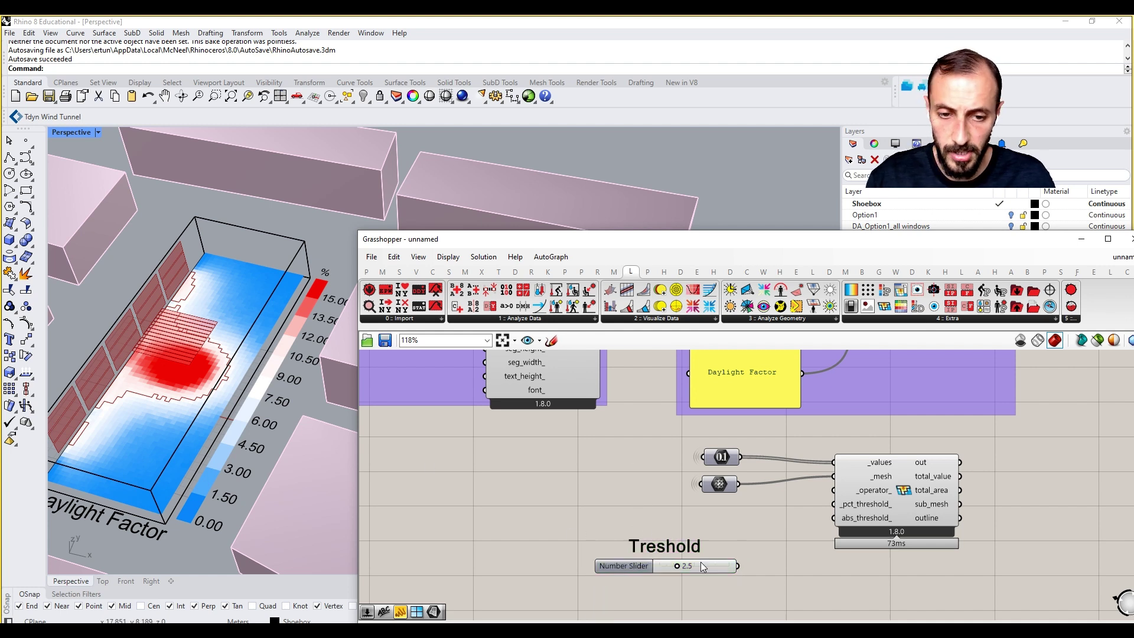
pyautogui.moveTo(747, 582); pyautogui.dragTo(534, 506)
pyautogui.hotkey('ctrl', 'g')
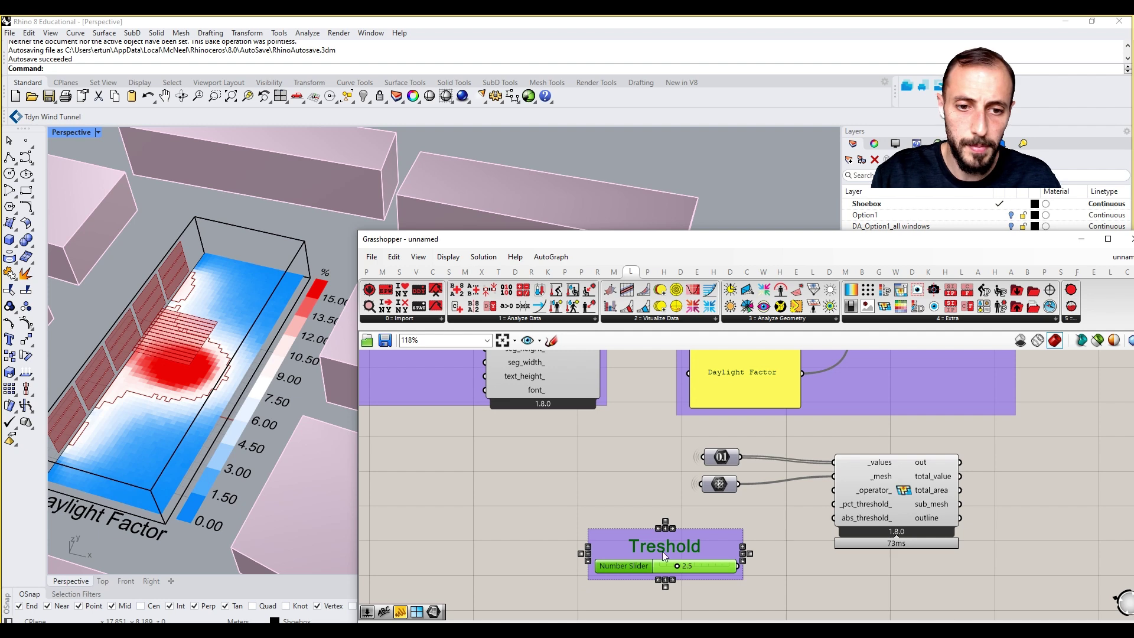
pyautogui.click(768, 564)
# Connect the 2.5 slider to the selector's abs_threshold_ input, check the outline it produces, and shift the "Treshold" group down.
pyautogui.moveTo(866, 494)
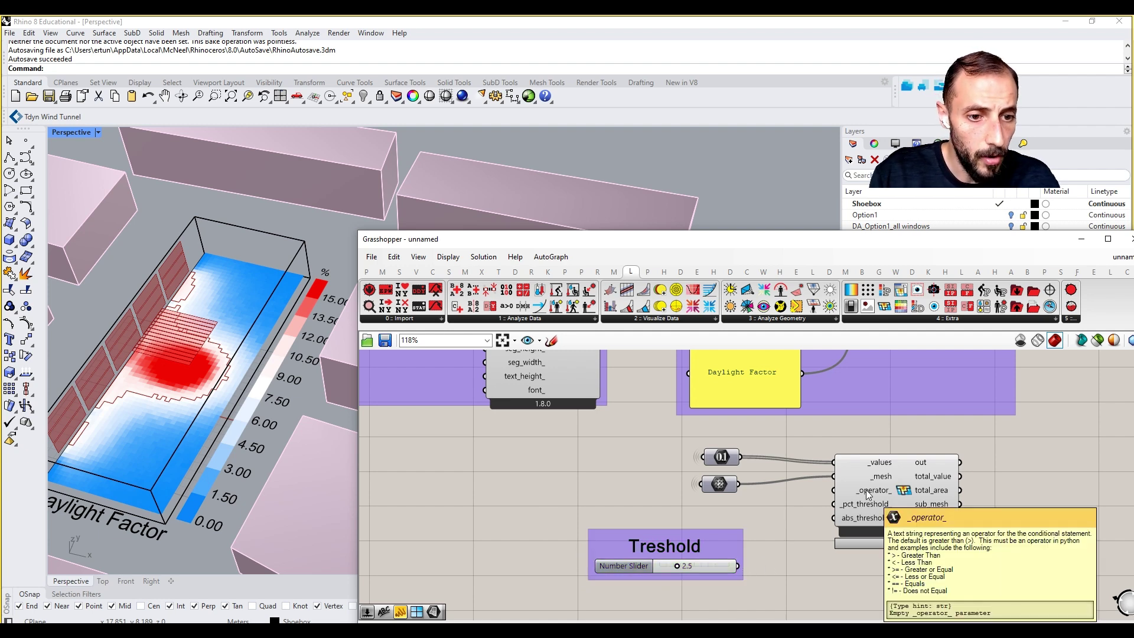
pyautogui.moveTo(733, 545); pyautogui.dragTo(736, 555)
pyautogui.moveTo(850, 521)
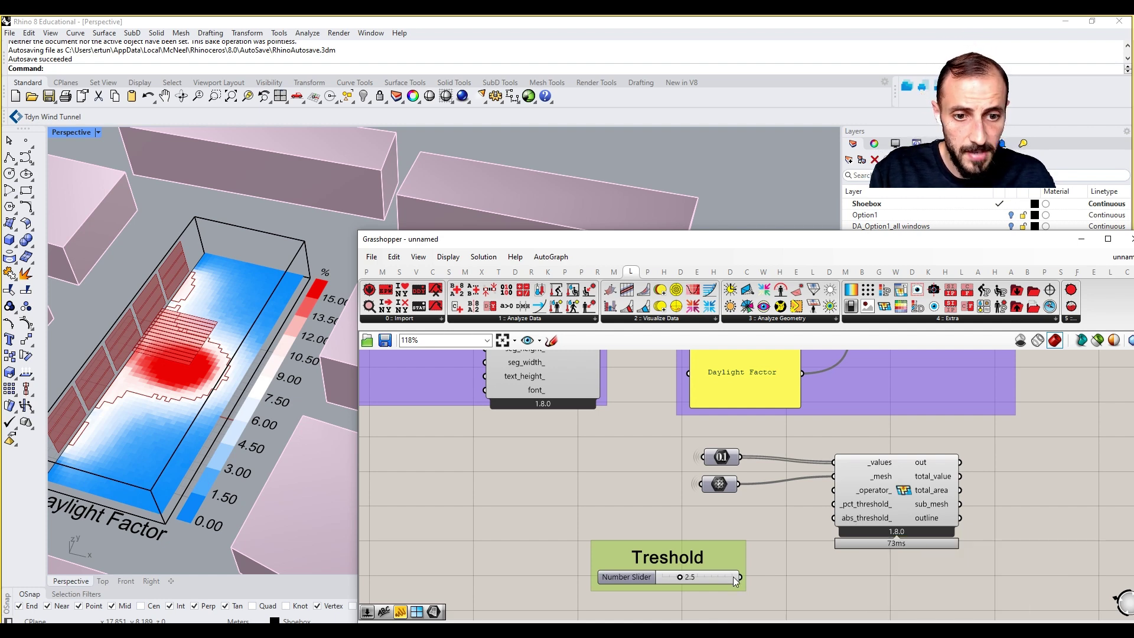
pyautogui.moveTo(740, 577); pyautogui.dragTo(834, 518)
pyautogui.click(890, 506)
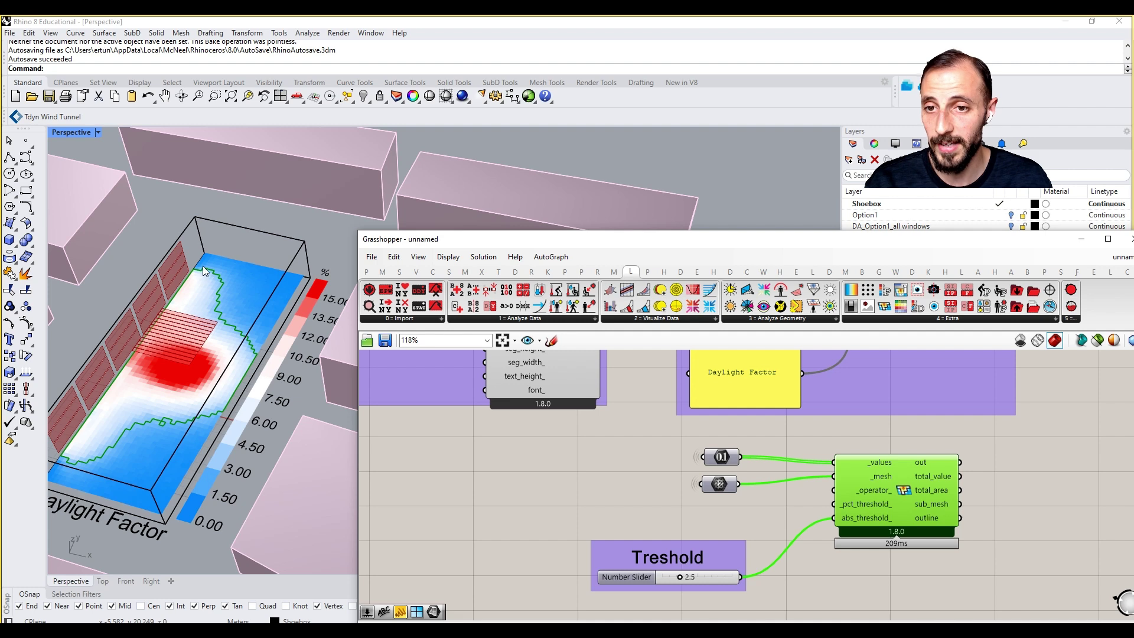
pyautogui.moveTo(726, 548); pyautogui.dragTo(729, 562)
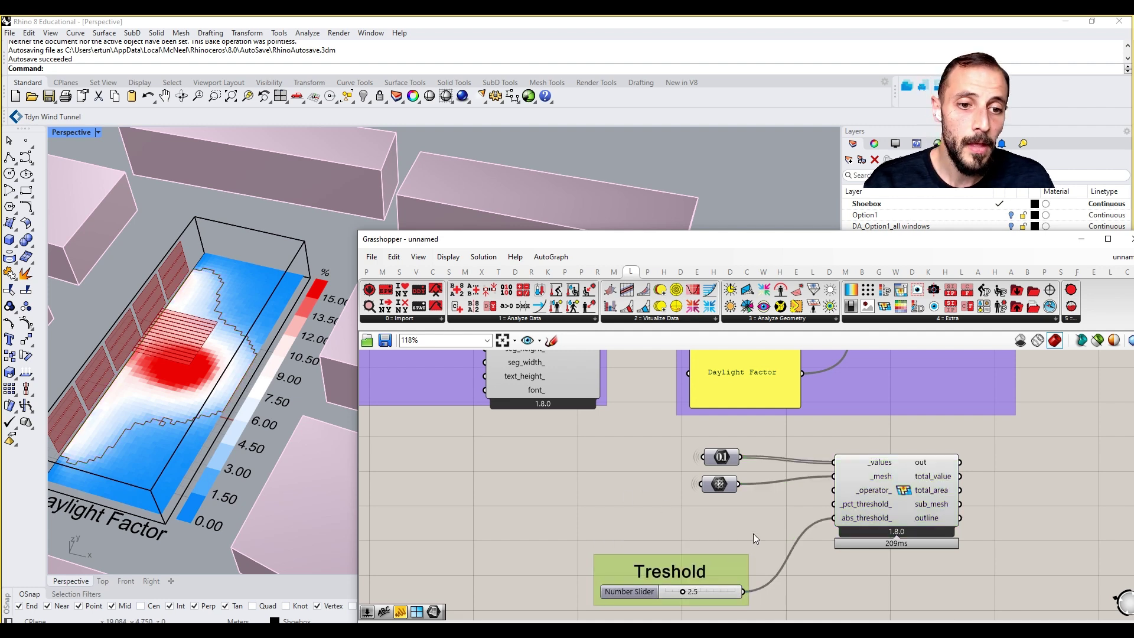
# Add a panel containing "<", connect it to the selector's _operator_ input, and place it just above the "Treshold" group.
pyautogui.click(770, 524)
pyautogui.doubleClick(762, 521)
pyautogui.write('//')
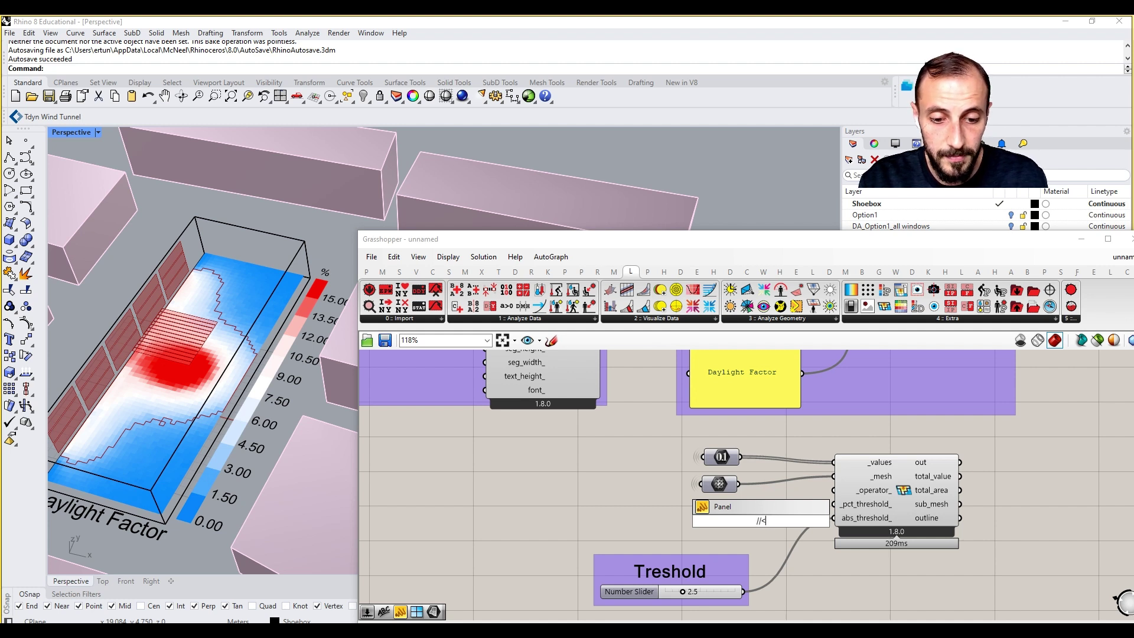
pyautogui.press('Return')
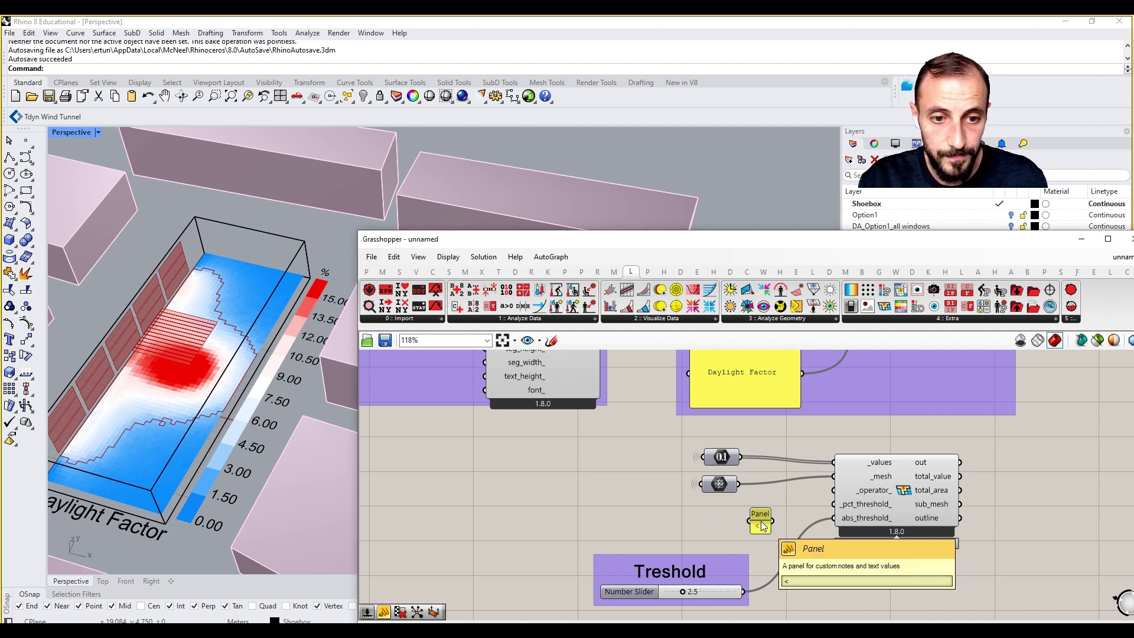
pyautogui.moveTo(772, 521); pyautogui.dragTo(831, 500)
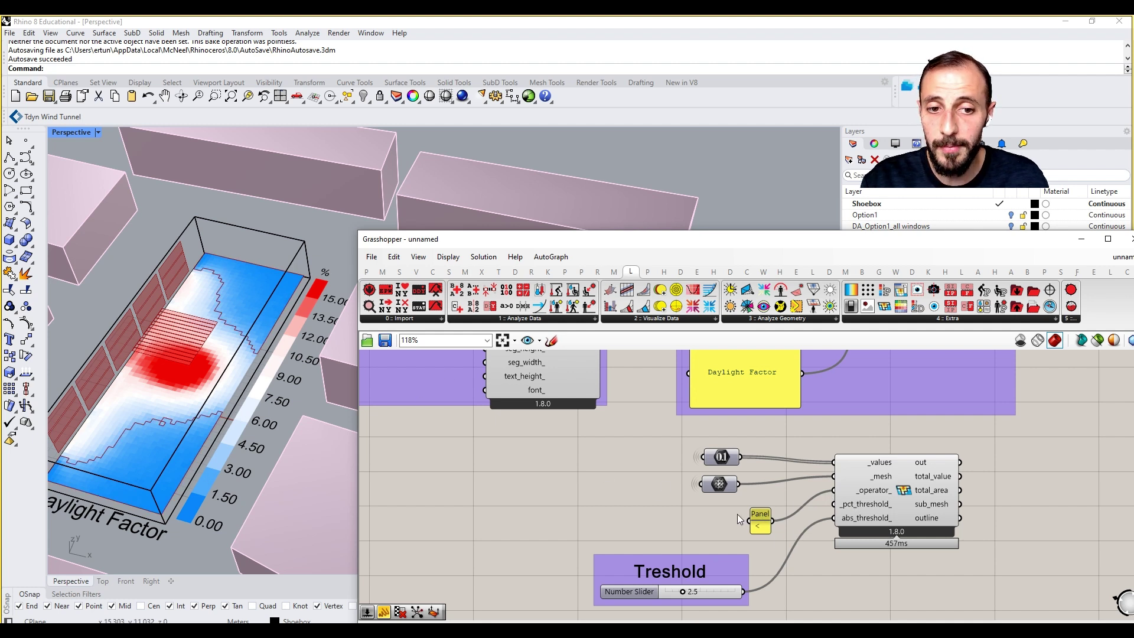
pyautogui.moveTo(761, 521); pyautogui.dragTo(728, 553)
# Move the threshold selector with all its input components further below the legend and heatmap groups.
pyautogui.scroll(-5, 945, 509)
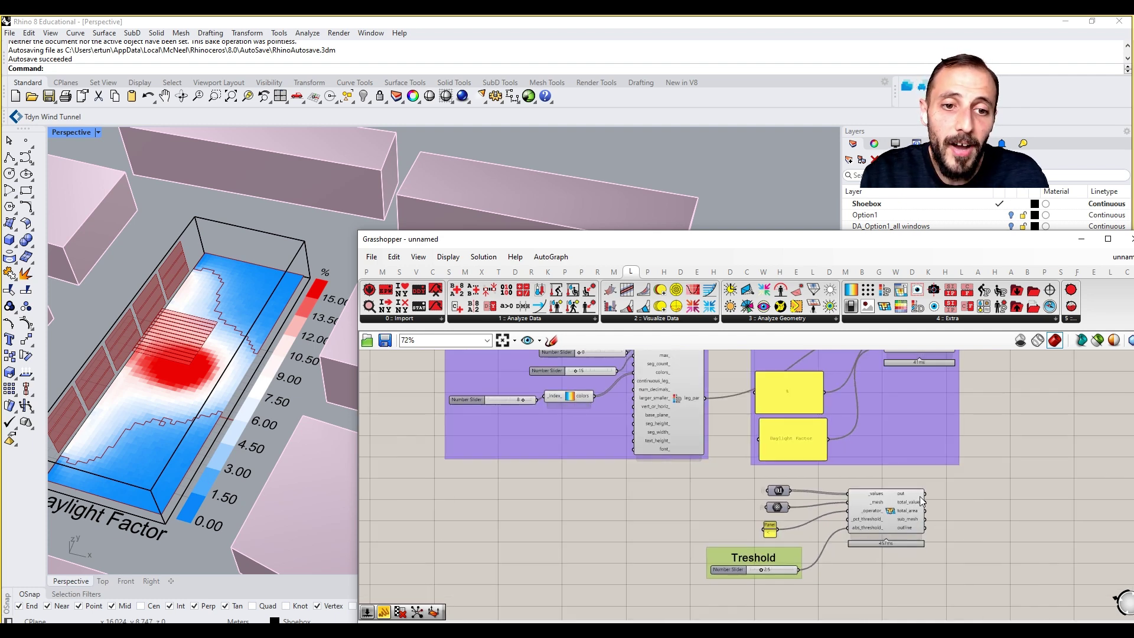
pyautogui.moveTo(936, 491); pyautogui.dragTo(724, 591)
pyautogui.moveTo(872, 538); pyautogui.dragTo(873, 591)
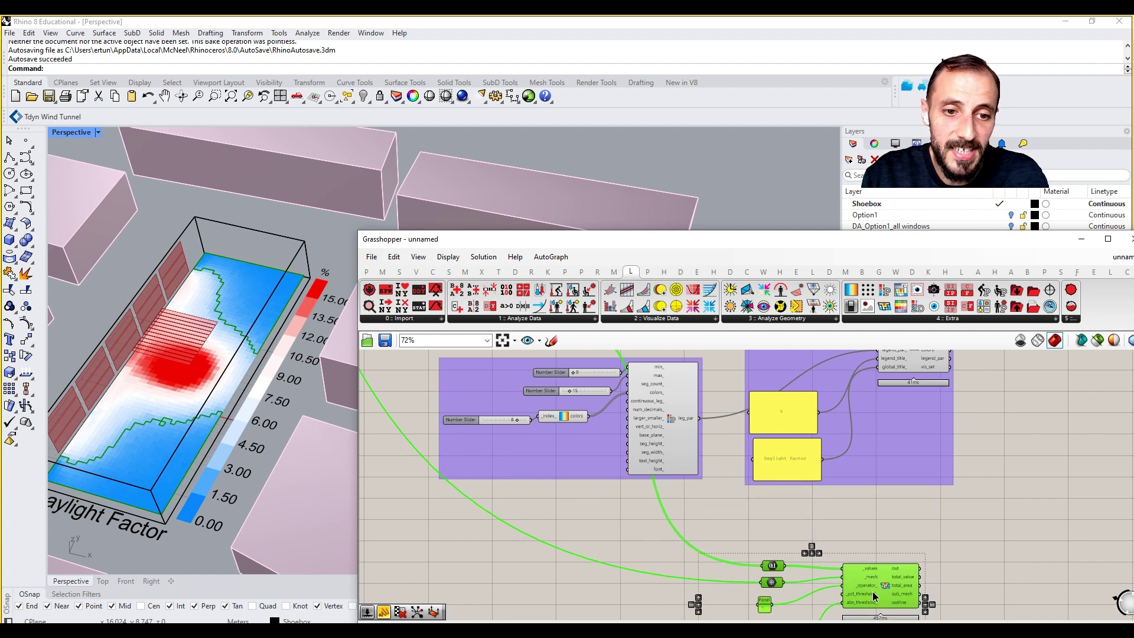
pyautogui.moveTo(727, 494); pyautogui.dragTo(748, 596, button='right')
pyautogui.moveTo(681, 425); pyautogui.dragTo(693, 470, button='right')
pyautogui.scroll(1, 672, 438)
pyautogui.doubleClick(672, 438)
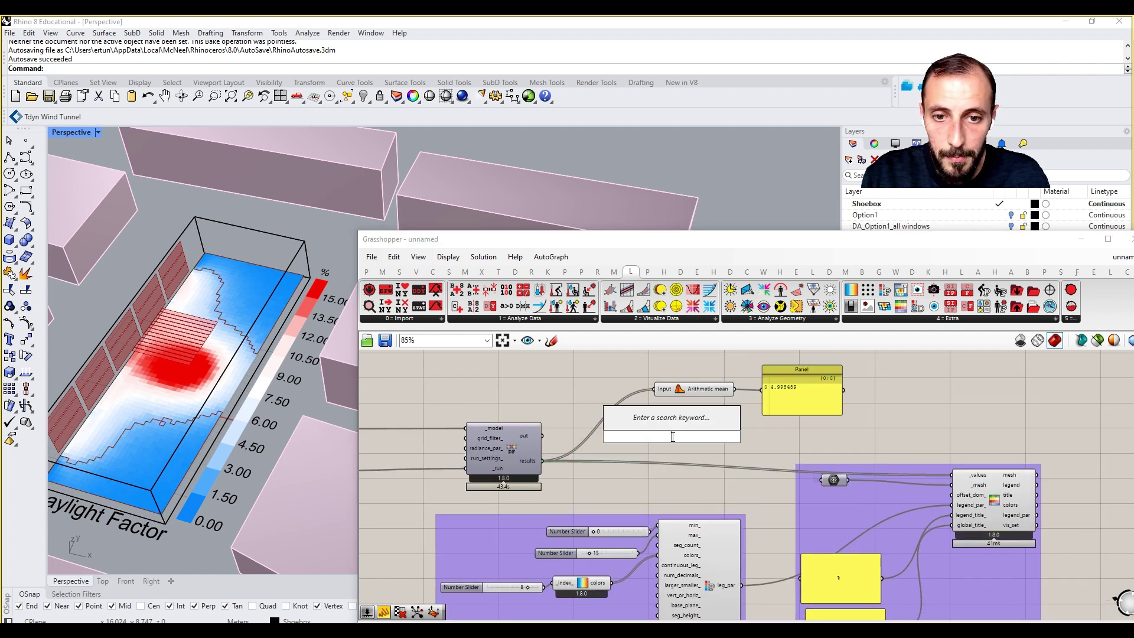
pyautogui.click(683, 450)
# Copy the text tag and its point container from the DAYLIGHT AUTONOMY group and place the copy above the daylight factor's arithmetic mean.
pyautogui.moveTo(920, 409); pyautogui.dragTo(892, 502, button='right')
pyautogui.scroll(-6, 892, 502)
pyautogui.moveTo(811, 493); pyautogui.dragTo(808, 592, button='right')
pyautogui.scroll(5, 763, 414)
pyautogui.moveTo(762, 415); pyautogui.dragTo(765, 524, button='right')
pyautogui.scroll(-3, 762, 458)
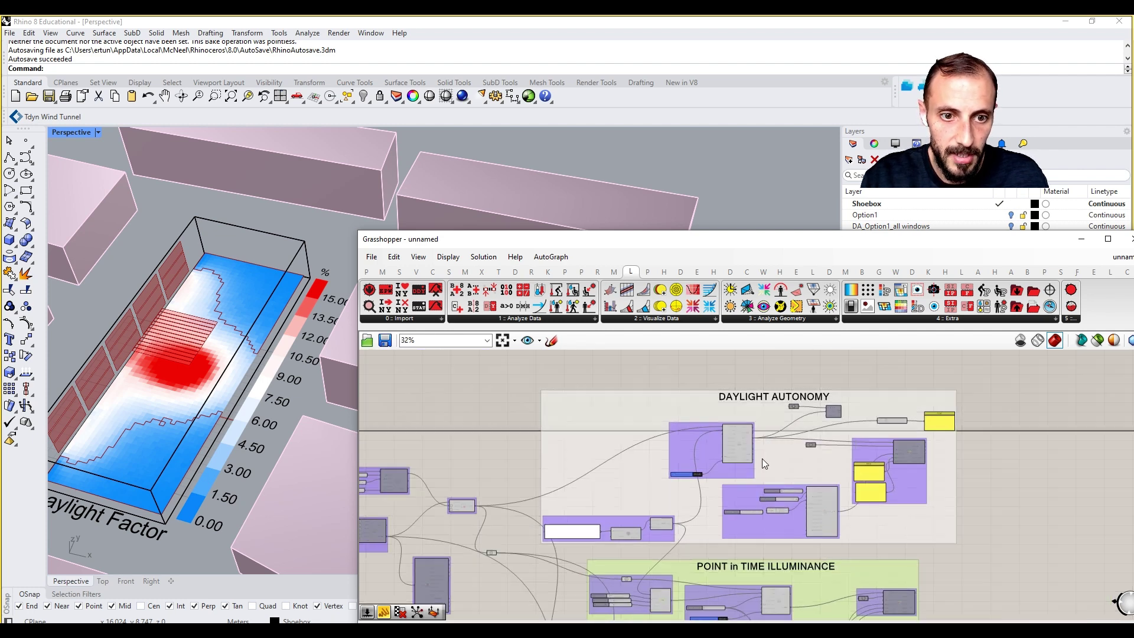
pyautogui.scroll(5, 768, 396)
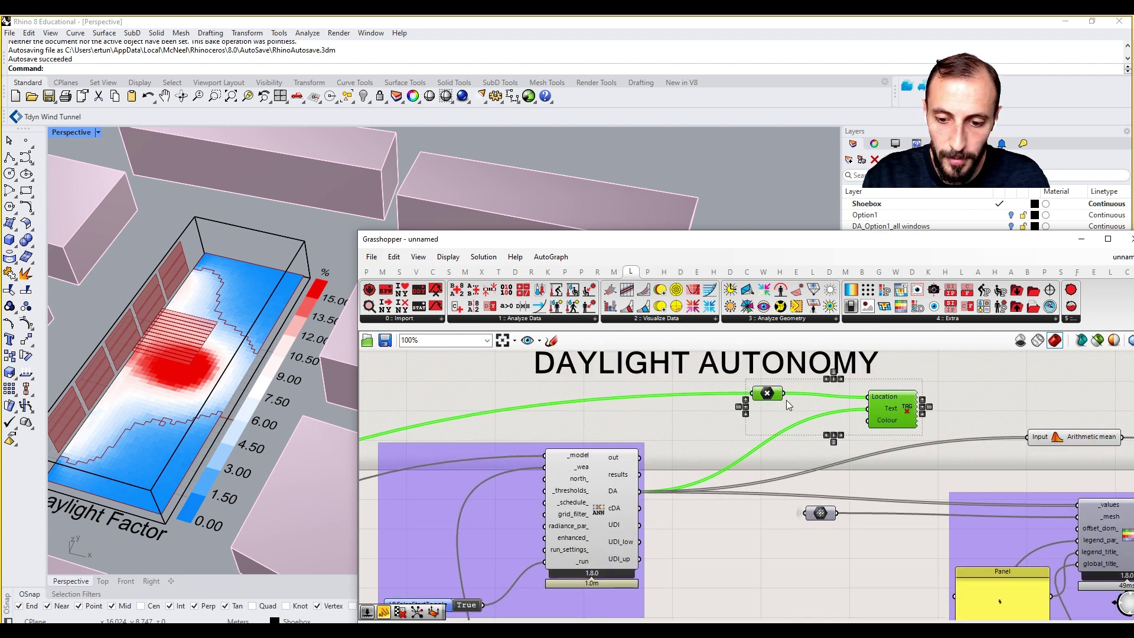
pyautogui.scroll(-5, 831, 392)
pyautogui.scroll(-4, 836, 414)
pyautogui.moveTo(831, 392); pyautogui.dragTo(928, 400)
pyautogui.scroll(8, 874, 604)
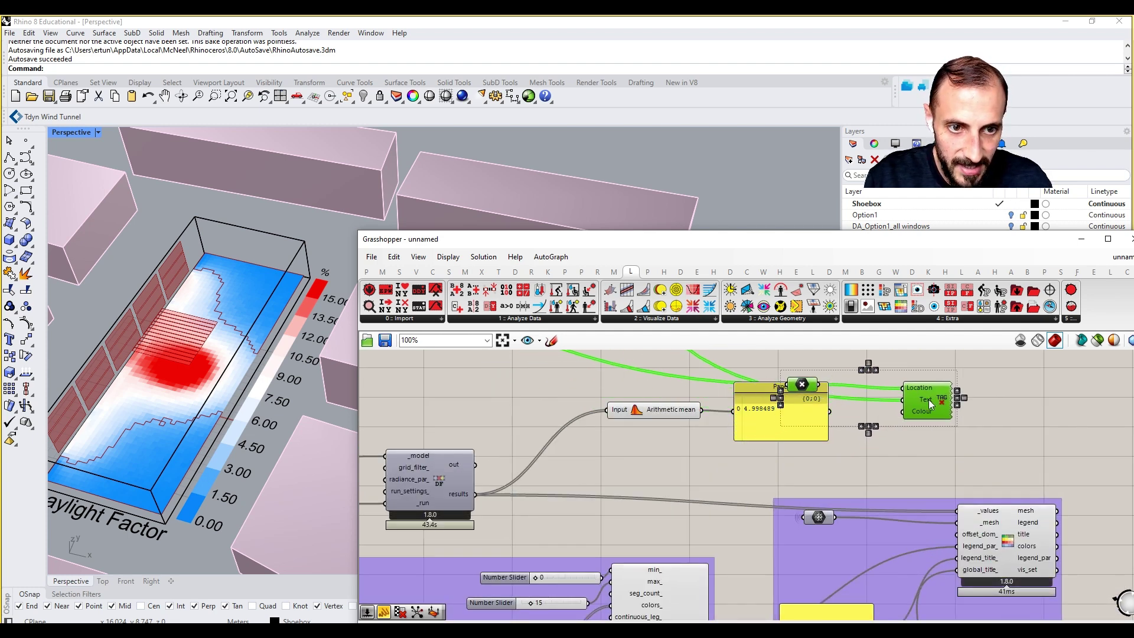
# Move the Arithmetic mean and its panel clear of the copied text tag, and connect the daylight factor results to the tag's Text input.
pyautogui.moveTo(788, 399); pyautogui.dragTo(775, 430)
pyautogui.moveTo(693, 402); pyautogui.dragTo(681, 428)
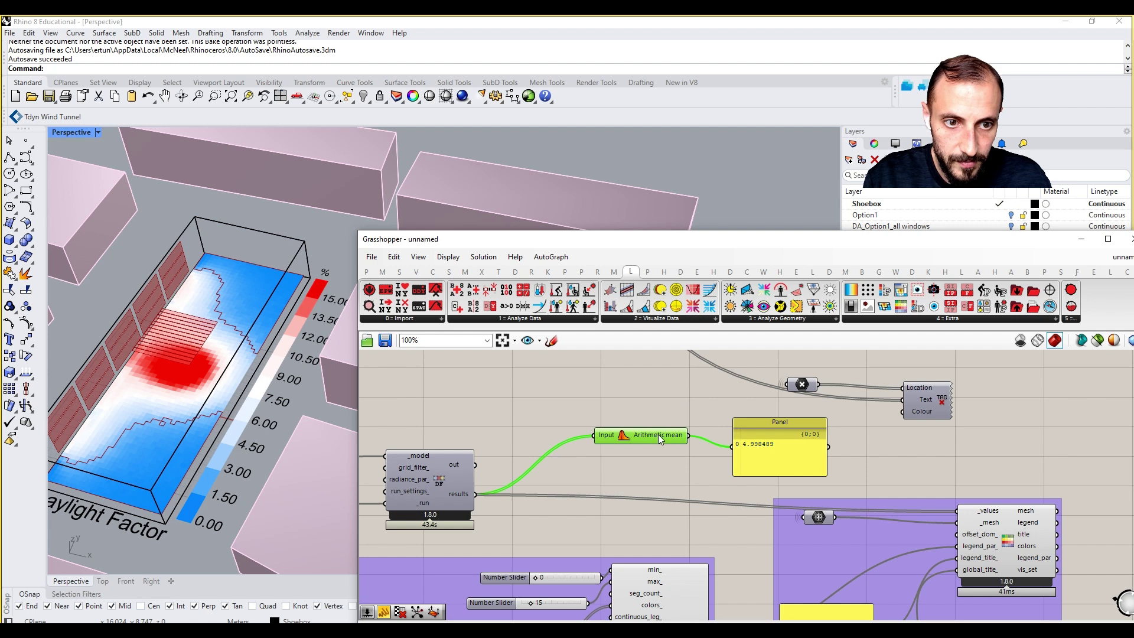
pyautogui.scroll(-1, 641, 461)
pyautogui.moveTo(514, 475); pyautogui.dragTo(876, 395)
# Preview the text tag in the viewport and examine the daylight factor values across the heatmap and along the threshold outline.
pyautogui.click(898, 397)
pyautogui.rightClick(984, 405)
pyautogui.click(984, 406)
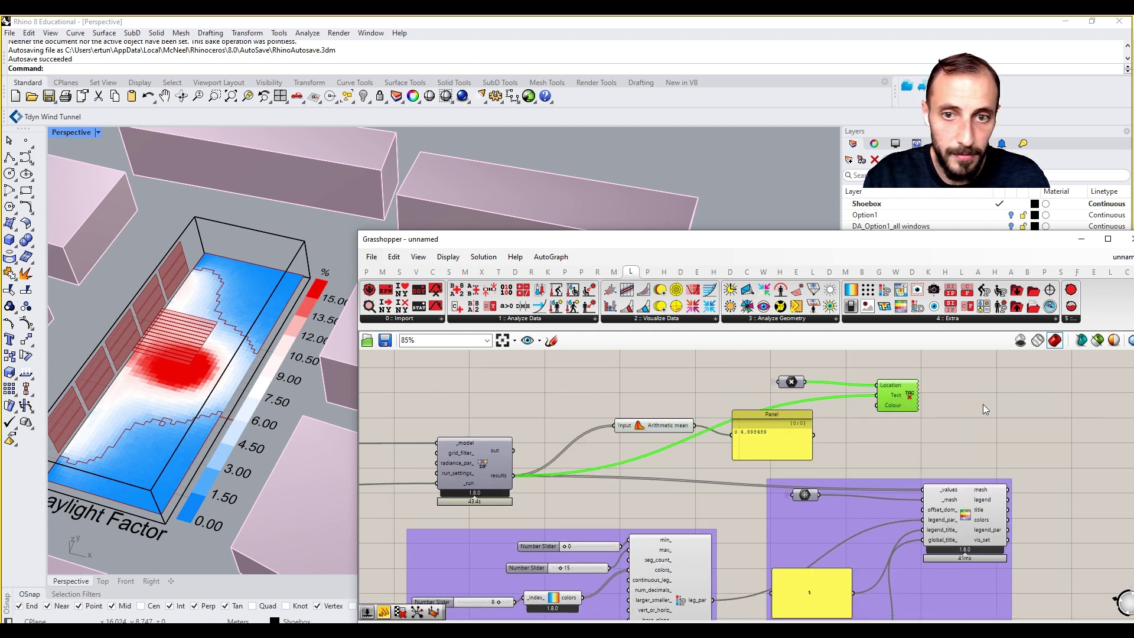
pyautogui.rightClick(914, 394)
pyautogui.click(735, 385)
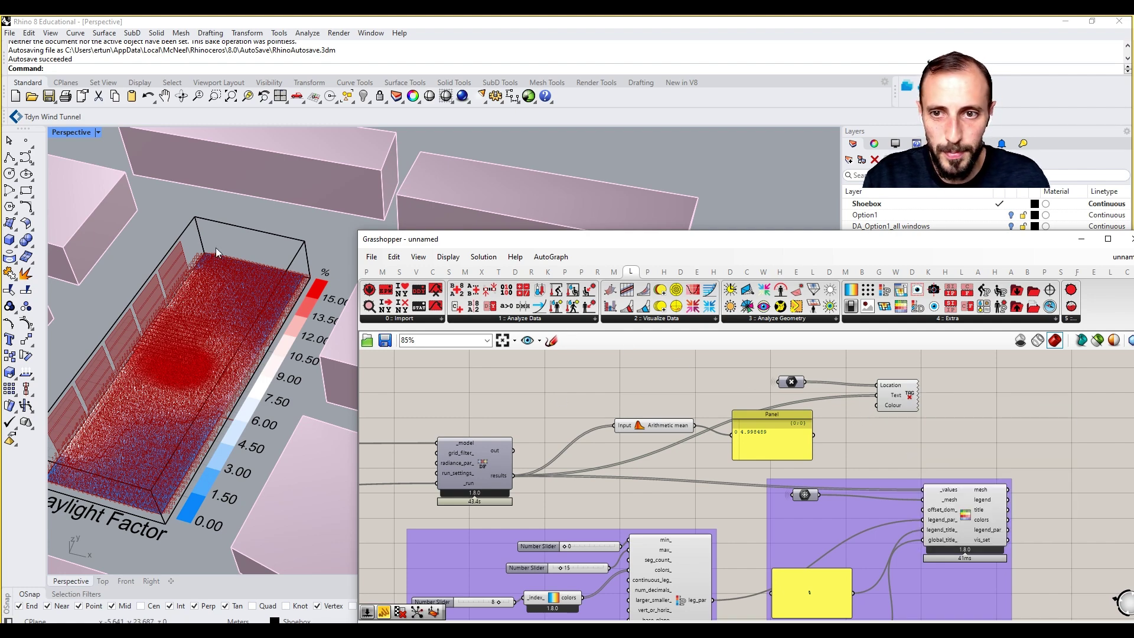
pyautogui.scroll(10, 217, 253)
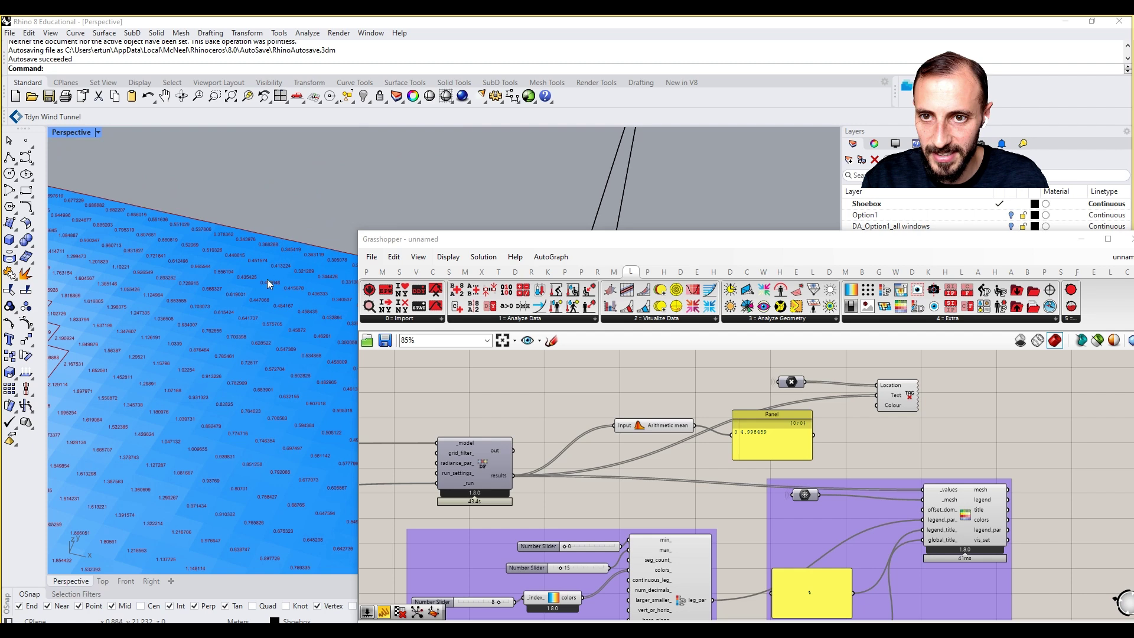
pyautogui.keyDown('shift'); pyautogui.moveTo(210, 370); pyautogui.dragTo(238, 296, button='right'); pyautogui.keyUp('shift')
pyautogui.scroll(-3, 238, 296)
pyautogui.moveTo(204, 417)
pyautogui.keyDown('shift'); pyautogui.mouseDown(button='right')
pyautogui.moveTo(248, 306)
pyautogui.moveTo(224, 371)
pyautogui.moveTo(231, 342)
pyautogui.mouseUp(button='right'); pyautogui.keyUp('shift')
# Move the threshold selector and all its inputs slightly up towards the legend and heatmap groups.
pyautogui.moveTo(846, 540); pyautogui.dragTo(835, 381, button='right')
pyautogui.scroll(-1, 837, 499)
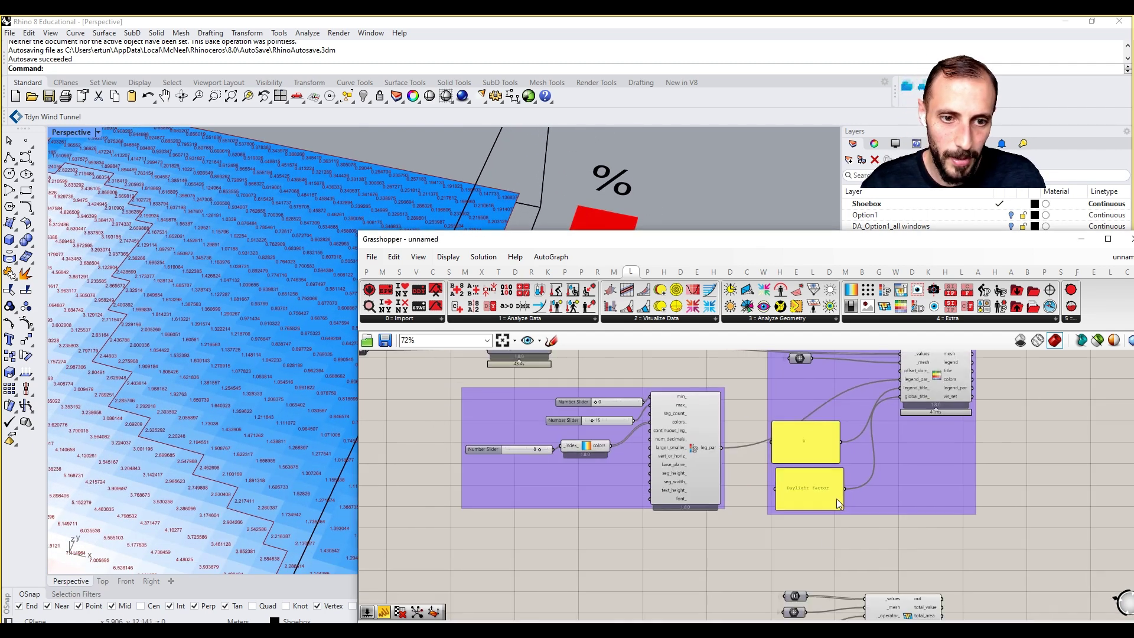
pyautogui.moveTo(837, 498); pyautogui.dragTo(818, 474, button='right')
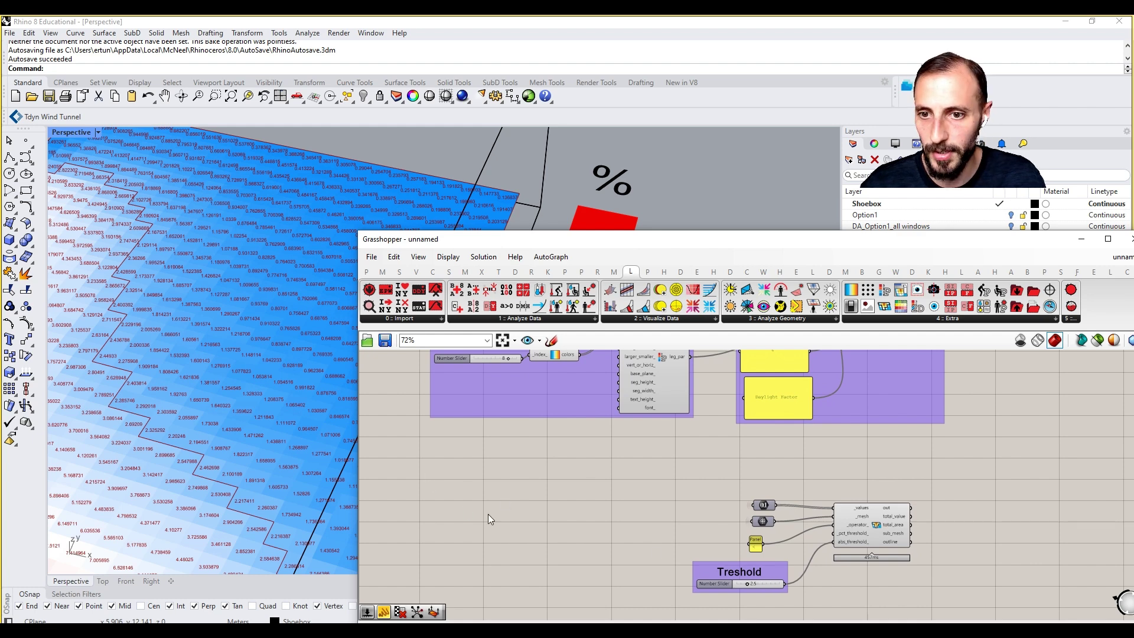
pyautogui.moveTo(909, 475); pyautogui.dragTo(736, 586)
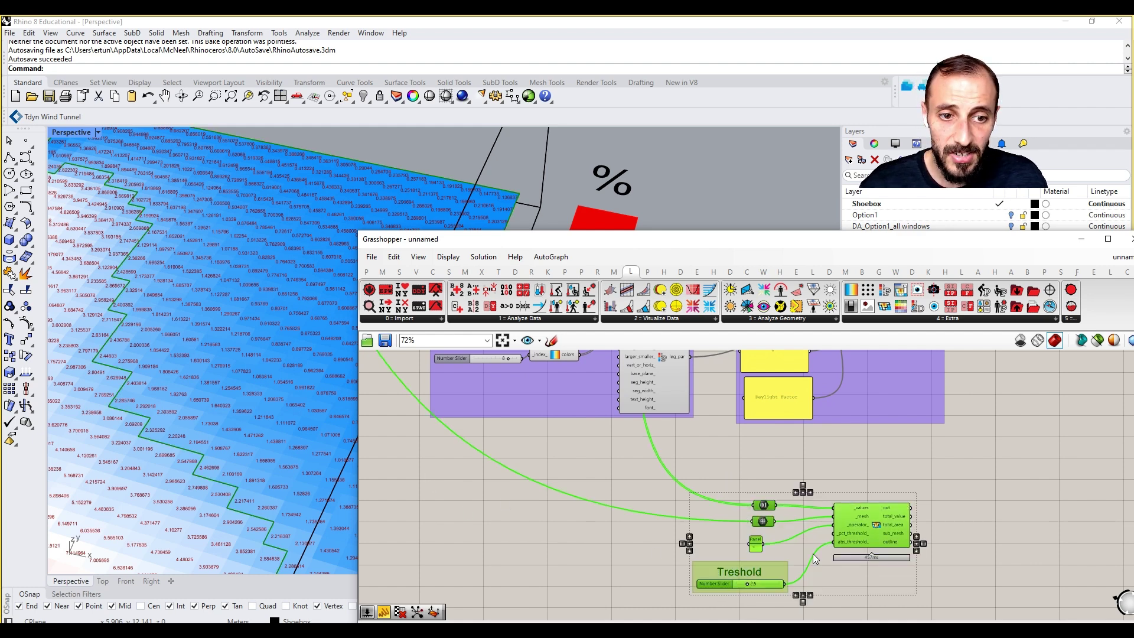
pyautogui.moveTo(849, 533); pyautogui.dragTo(850, 499)
pyautogui.click(931, 552)
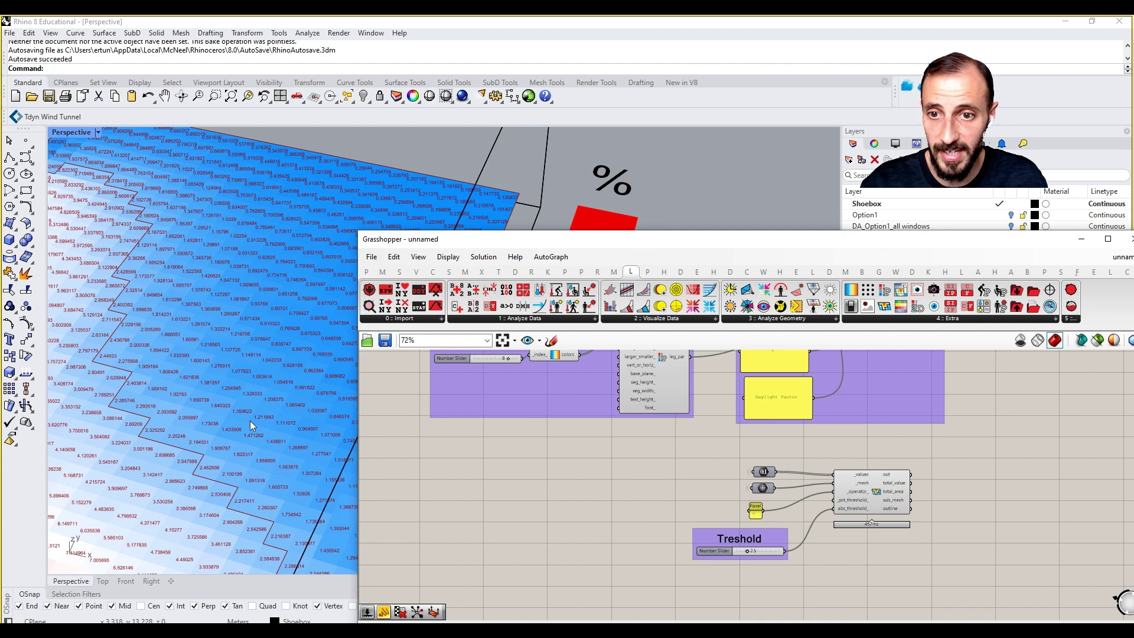
# Add a Mesh parameter beside the threshold selector and connect the selector's sub_mesh output to it.
pyautogui.scroll(-8, 251, 421)
pyautogui.moveTo(251, 421); pyautogui.dragTo(273, 408, button='right')
pyautogui.scroll(3, 924, 507)
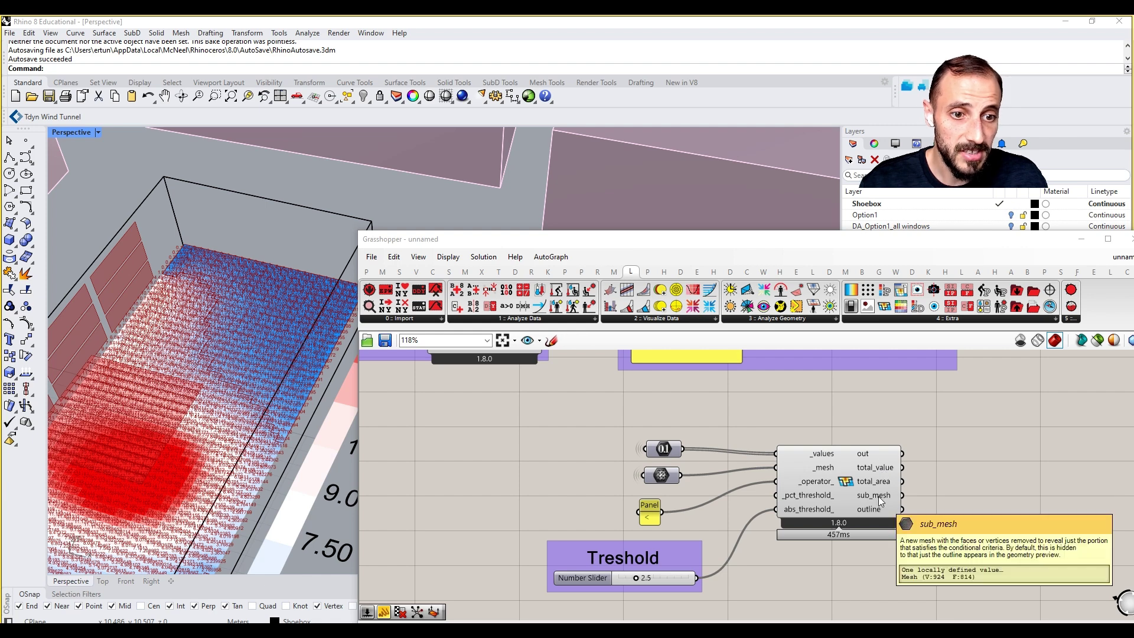
pyautogui.moveTo(878, 510)
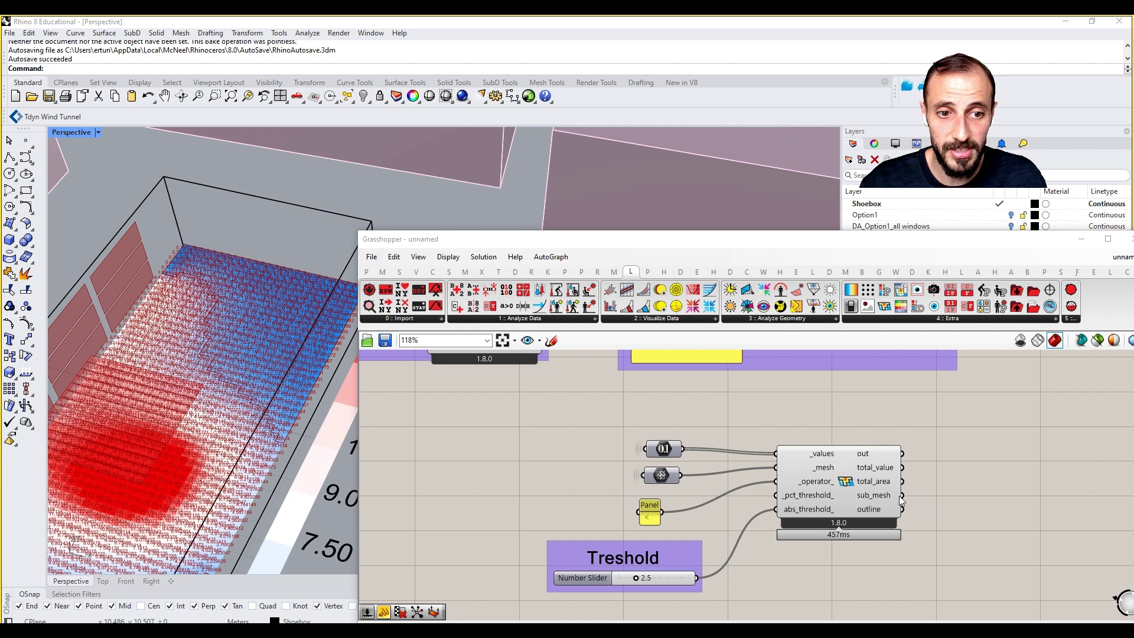
pyautogui.doubleClick(946, 492)
pyautogui.write('mesh')
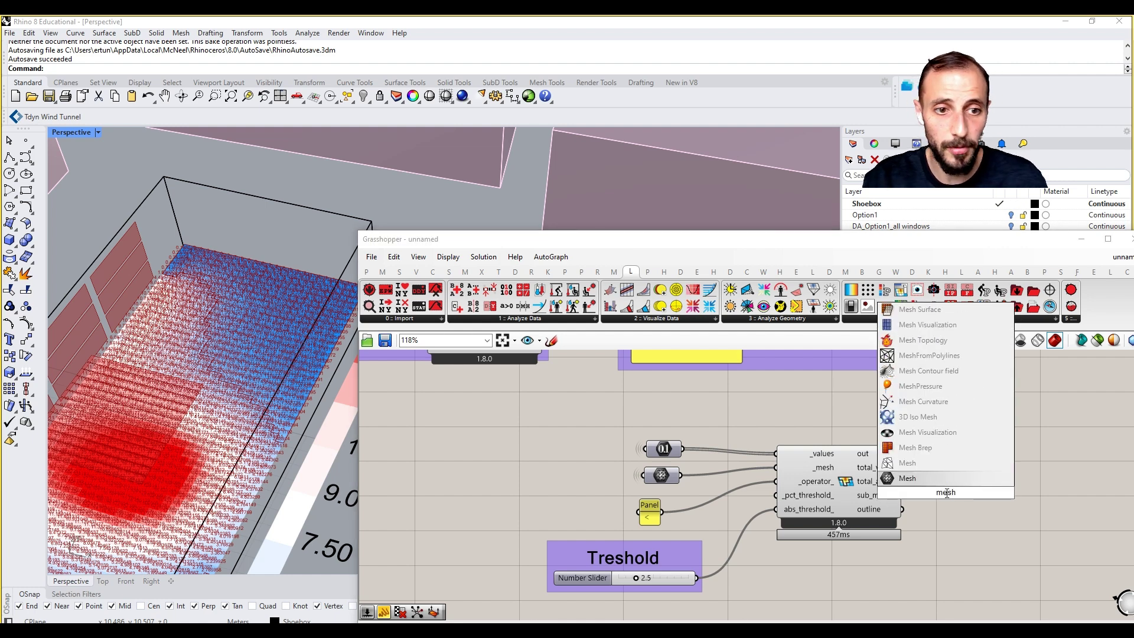
pyautogui.press('Return')
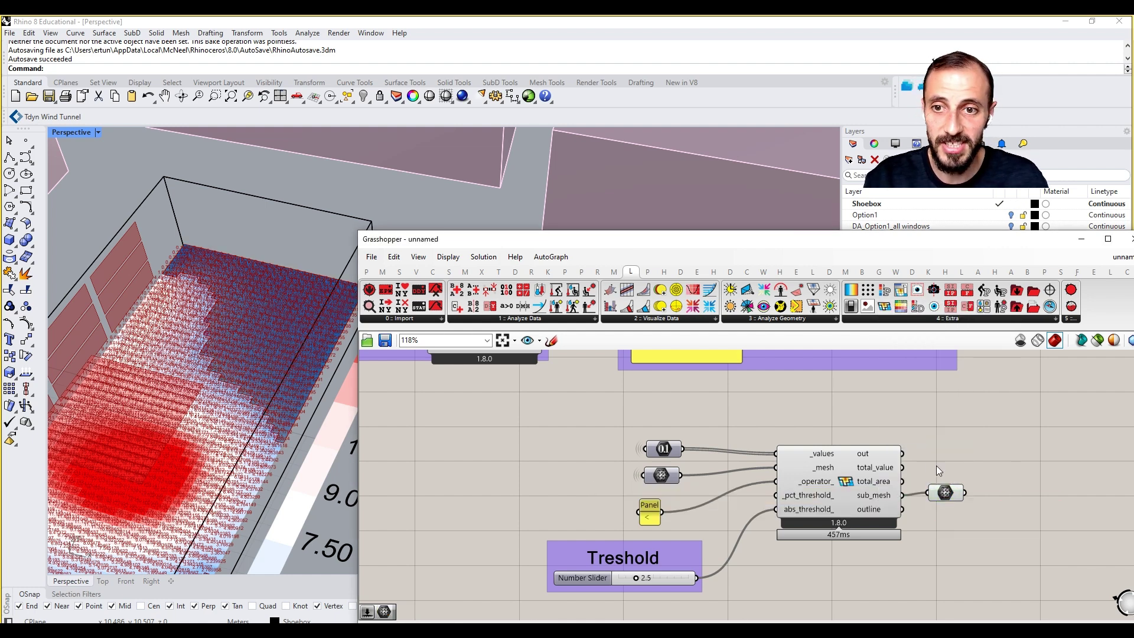
# Turn off the daylight factor text tag's preview and inspect the shaded sub-mesh on the floor.
pyautogui.scroll(-6, 798, 460)
pyautogui.moveTo(803, 420); pyautogui.dragTo(808, 538, button='right')
pyautogui.scroll(2, 810, 418)
pyautogui.click(804, 417)
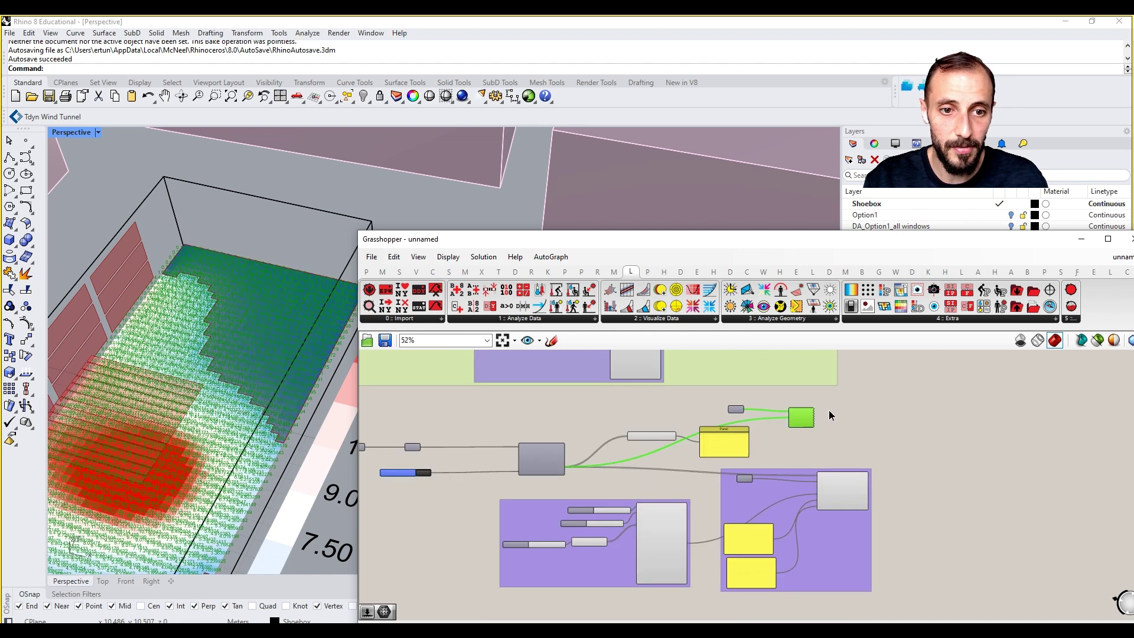
pyautogui.rightClick(856, 420)
pyautogui.click(873, 438)
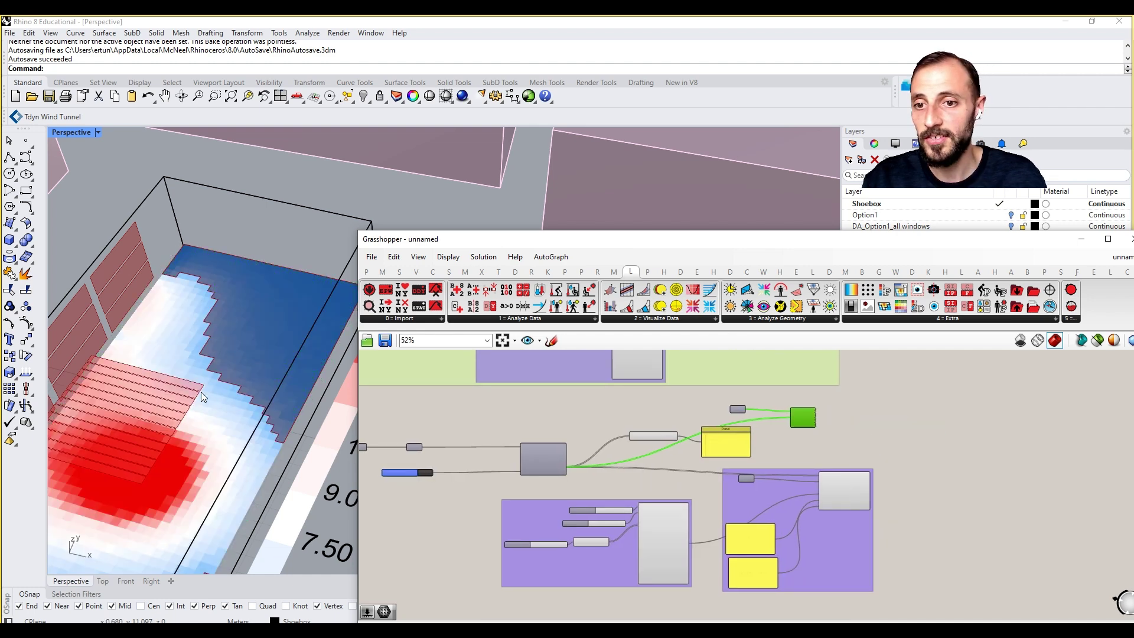
pyautogui.scroll(-5, 203, 396)
pyautogui.scroll(-3, 236, 343)
pyautogui.scroll(5, 235, 343)
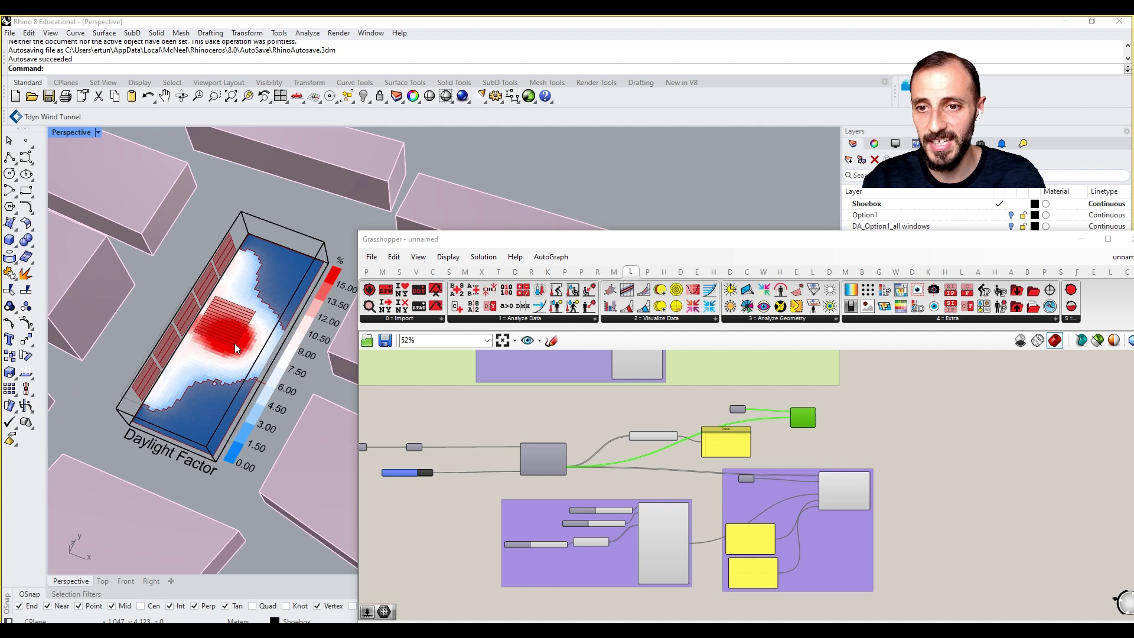
pyautogui.scroll(1, 235, 342)
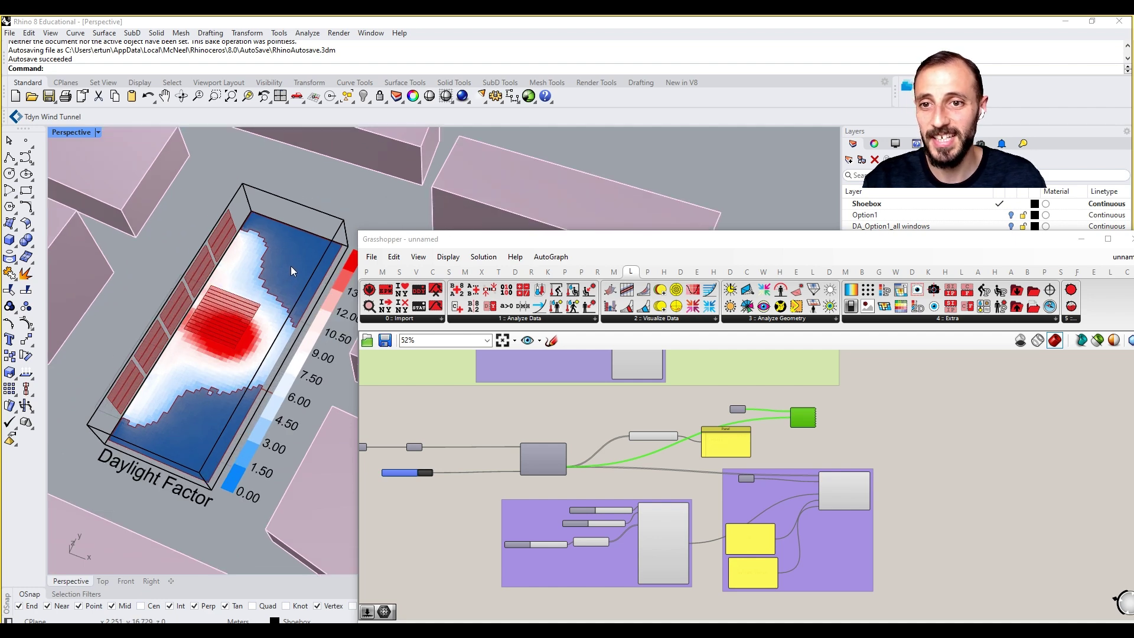
# Try values of 5 and 10 on the "Treshold" slider to compare the selected floor areas.
pyautogui.moveTo(665, 548); pyautogui.dragTo(666, 474, button='right')
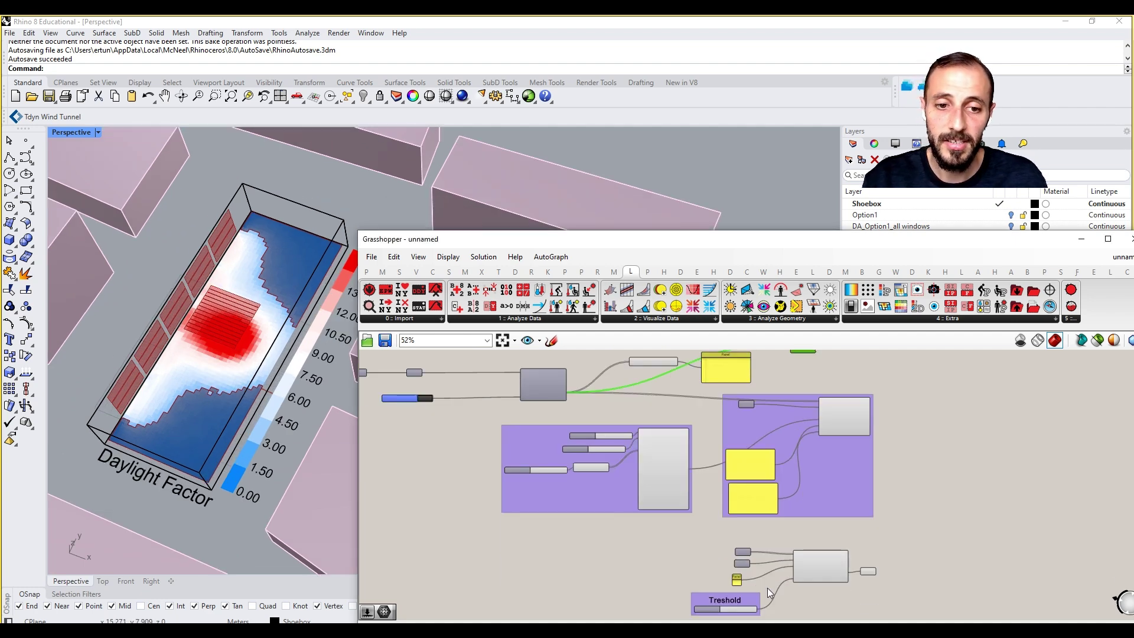
pyautogui.moveTo(734, 594); pyautogui.dragTo(717, 535, button='right')
pyautogui.scroll(1, 717, 534)
pyautogui.scroll(5, 719, 539)
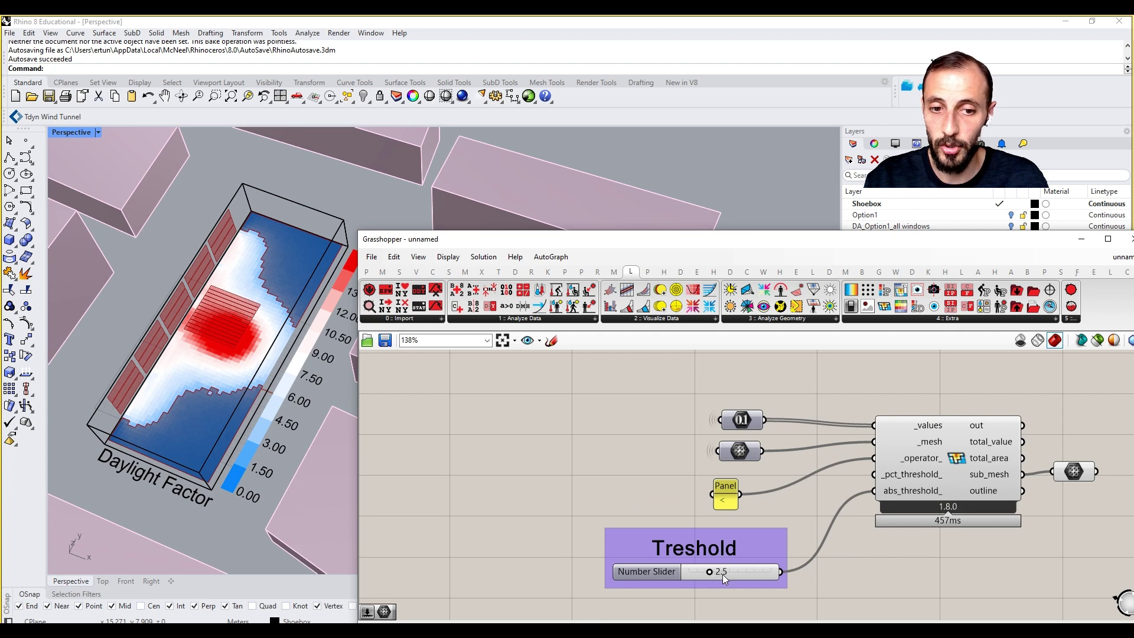
pyautogui.doubleClick(724, 574)
pyautogui.write('5')
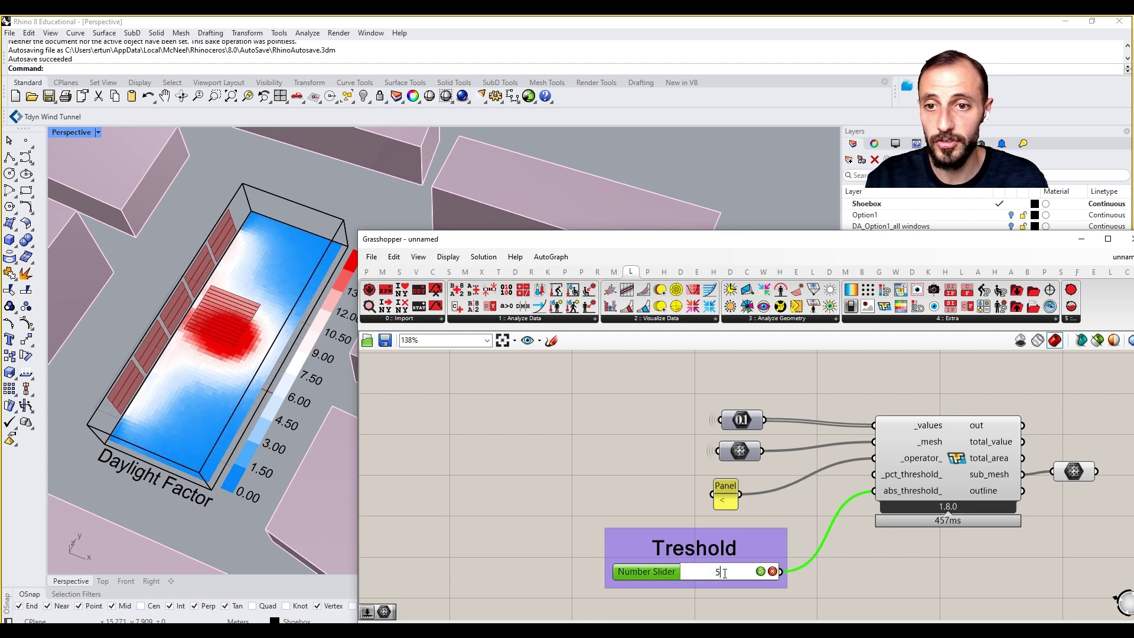
pyautogui.press('Return')
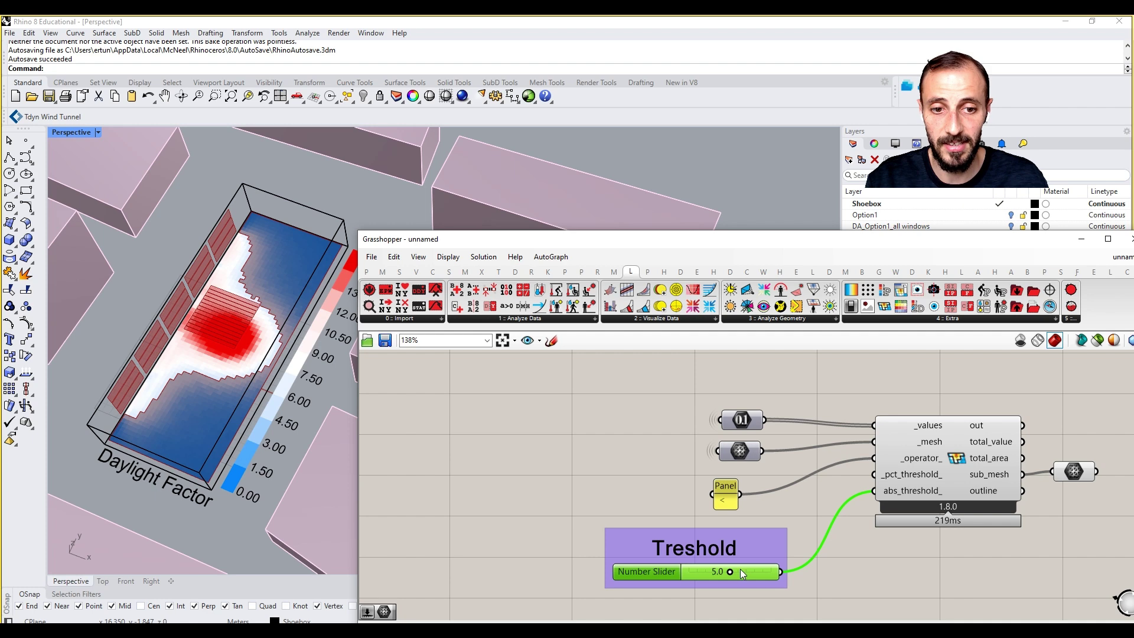
pyautogui.doubleClick(743, 573)
pyautogui.press('Return')
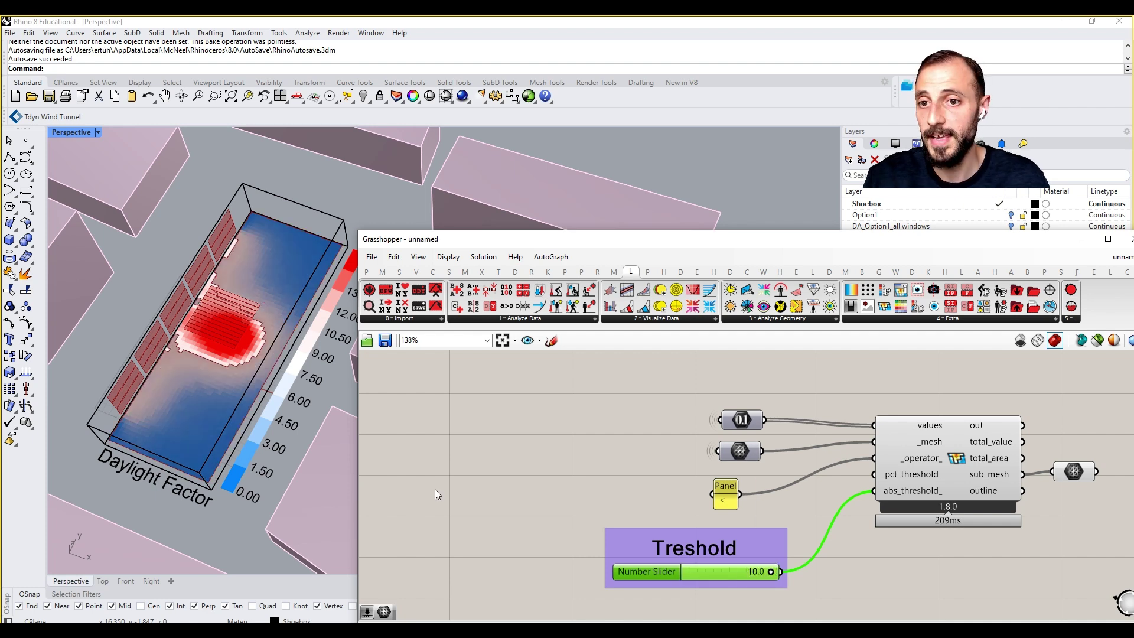
# Set the "Treshold" slider to 2.
pyautogui.doubleClick(682, 570)
pyautogui.write('2')
pyautogui.press('Return')
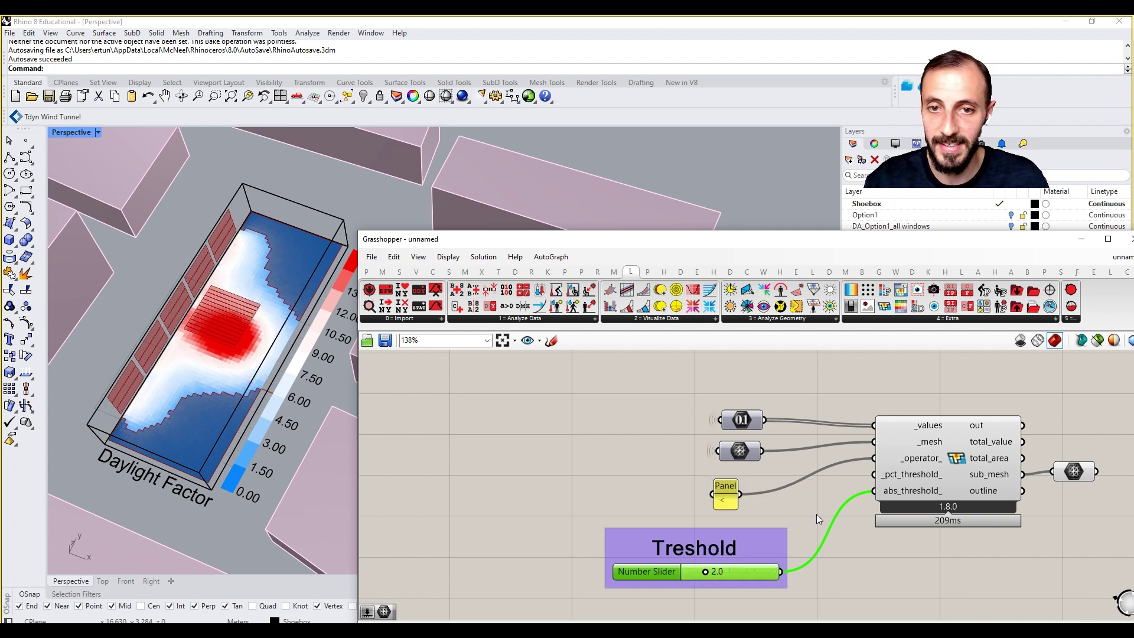
# Group the threshold selector with its inputs and Mesh output, and enclose all daylight factor components in one larger group.
pyautogui.scroll(-5, 817, 514)
pyautogui.moveTo(922, 461); pyautogui.dragTo(657, 577)
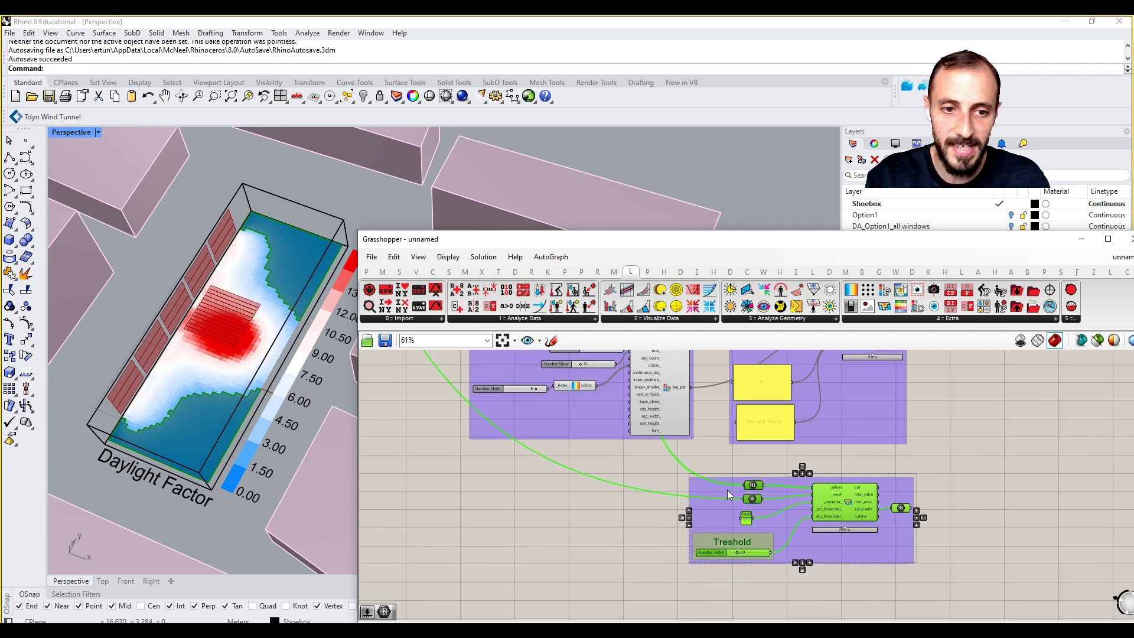
pyautogui.scroll(-5, 728, 491)
pyautogui.moveTo(810, 435); pyautogui.dragTo(502, 572)
pyautogui.hotkey('ctrl', 'g')
pyautogui.moveTo(585, 514); pyautogui.dragTo(573, 530)
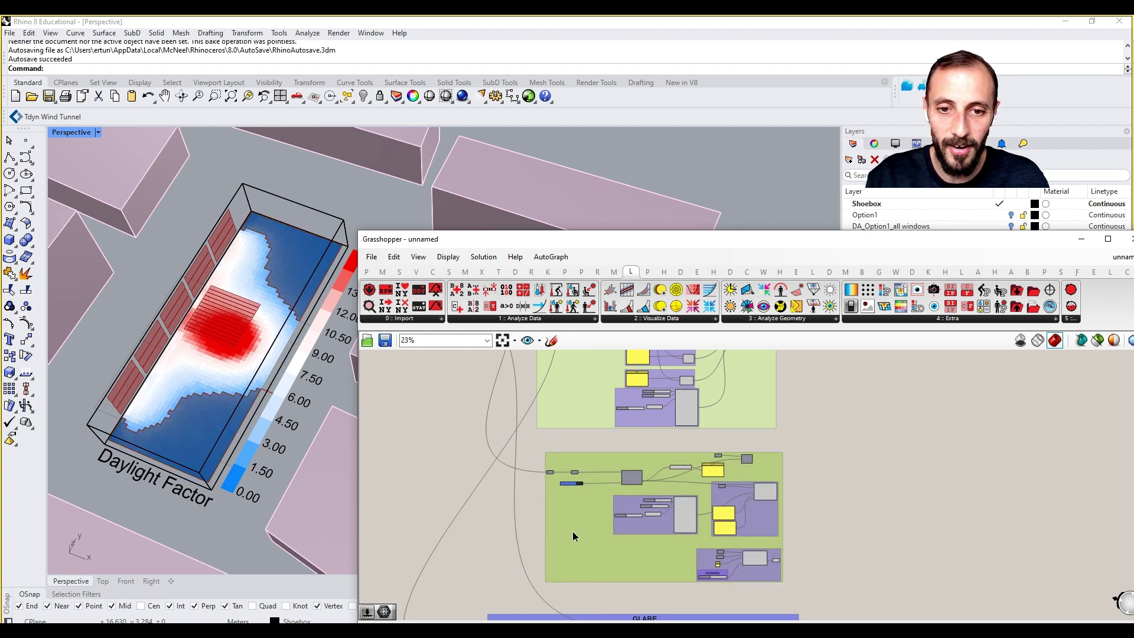
pyautogui.click(589, 441)
# Title the large daylight factor group with a copy of the GLARE scribble reading "DAYLIGHT FACTOR", and add it to the group.
pyautogui.moveTo(625, 566); pyautogui.dragTo(622, 536, button='right')
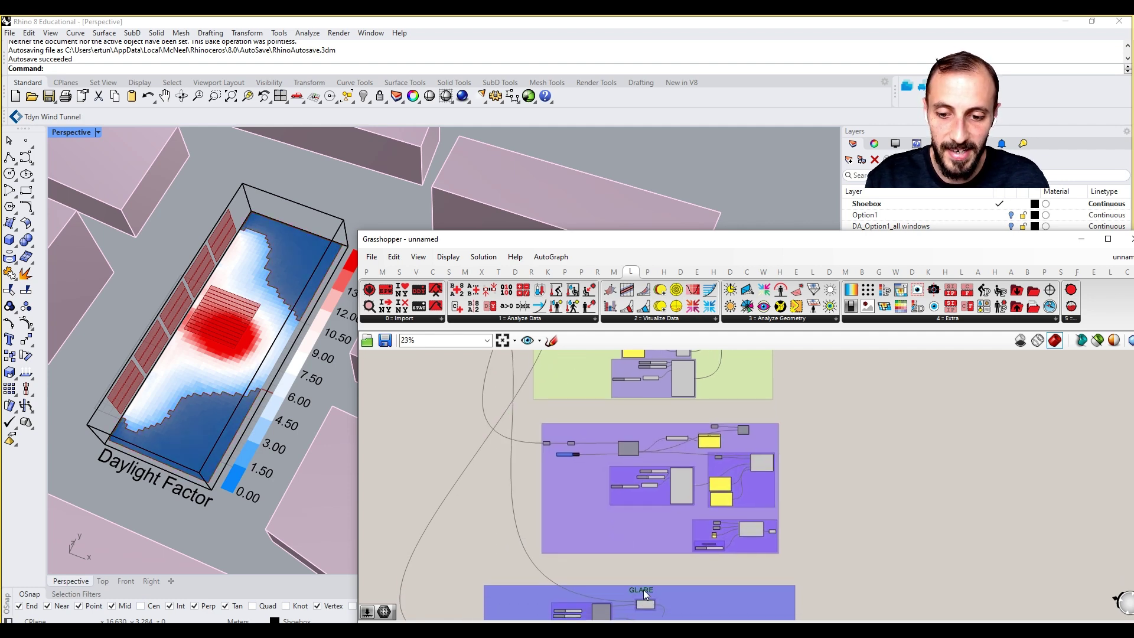
pyautogui.doubleClick(644, 589)
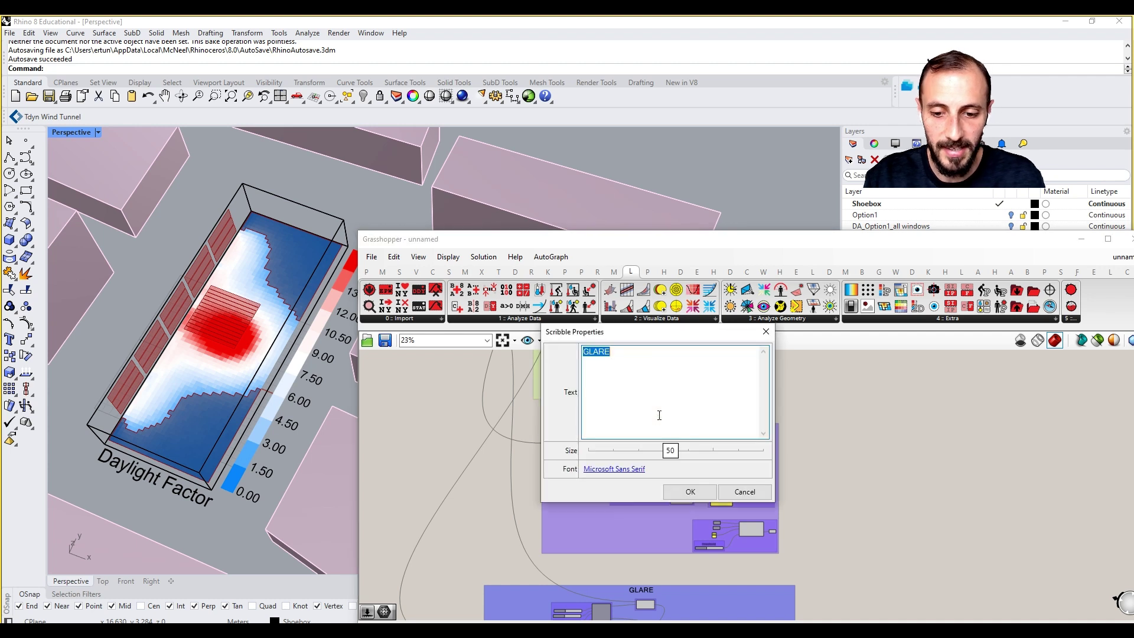
pyautogui.write('Day')
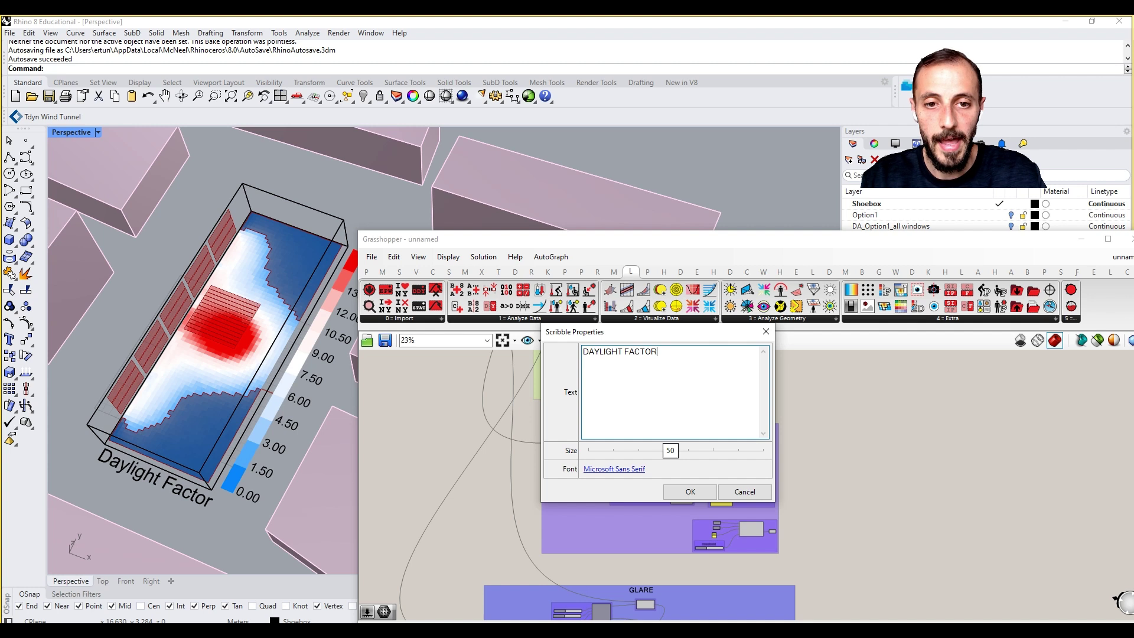
pyautogui.click(690, 493)
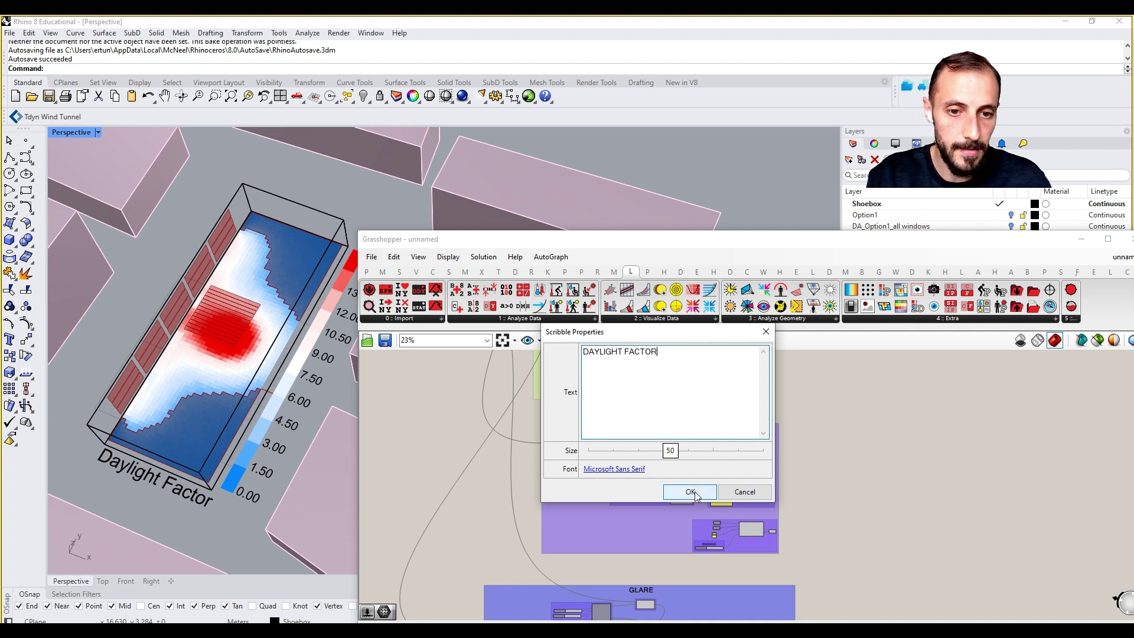
pyautogui.rightClick(585, 514)
pyautogui.click(624, 575)
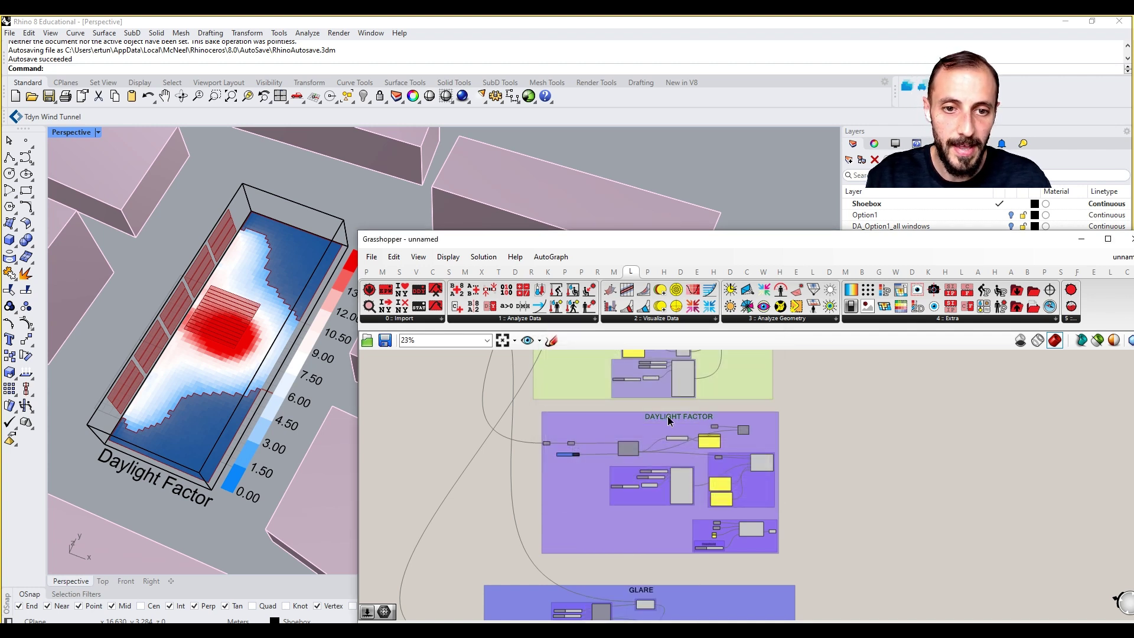
# Change the colour of the DAYLIGHT FACTOR group to green.
pyautogui.rightClick(601, 426)
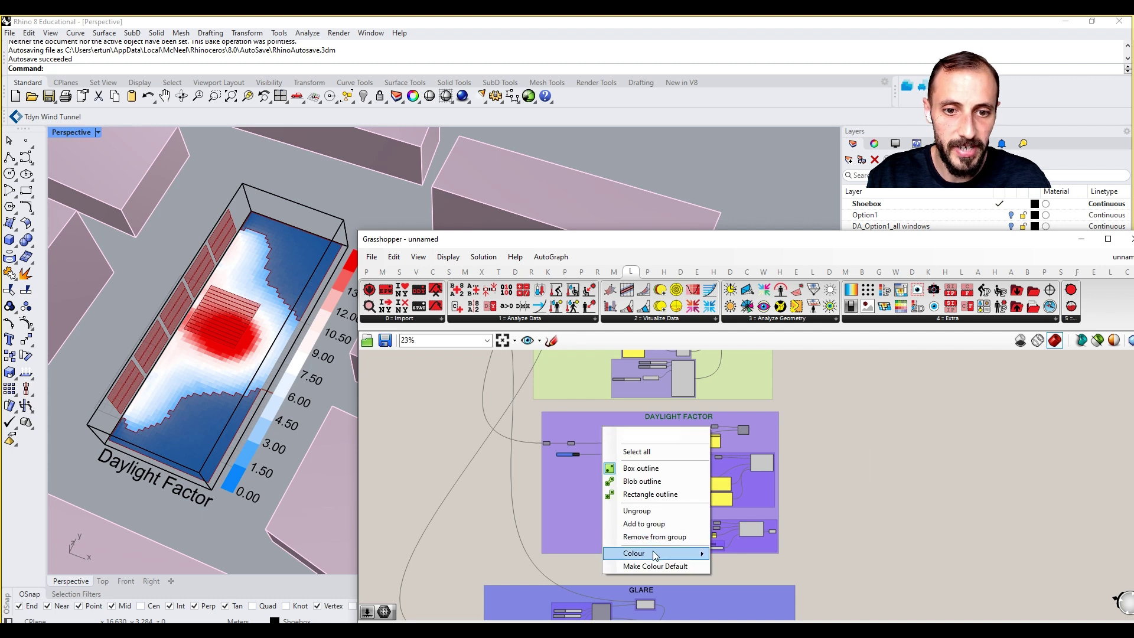
pyautogui.moveTo(654, 551)
pyautogui.moveTo(790, 567); pyautogui.dragTo(906, 520)
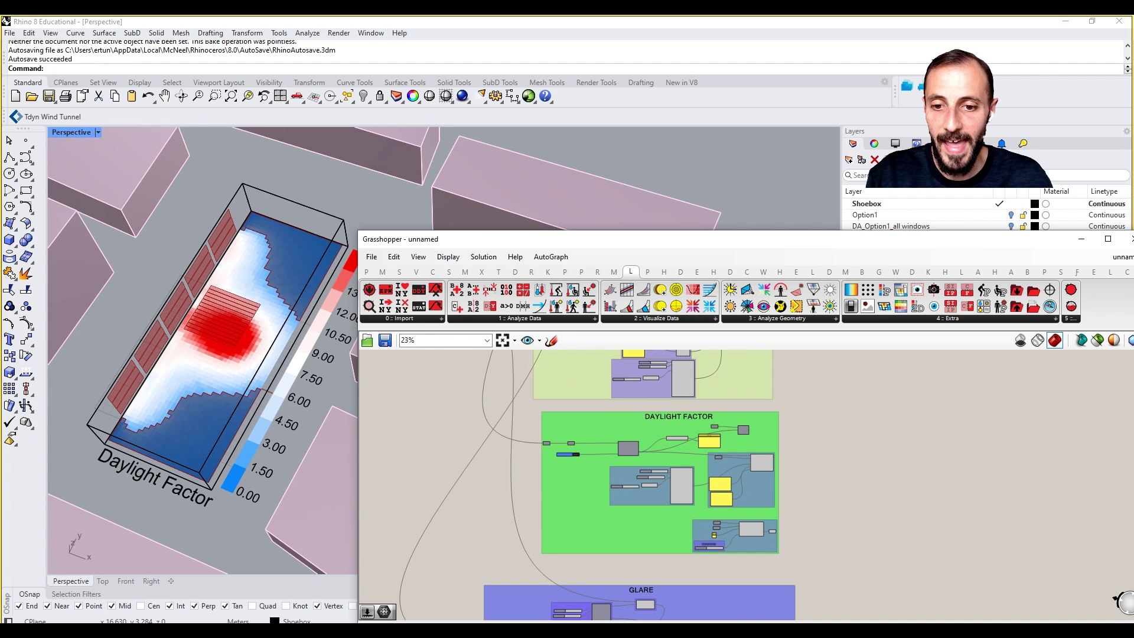
pyautogui.keyDown('shift'); pyautogui.moveTo(296, 523); pyautogui.dragTo(274, 507, button='right'); pyautogui.keyUp('shift')
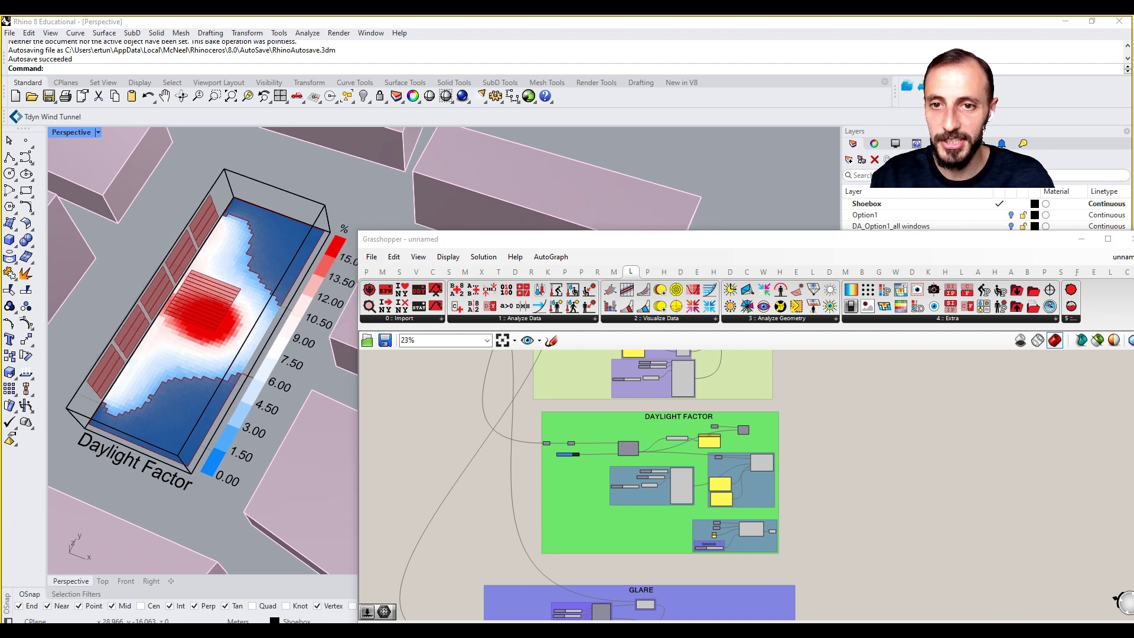